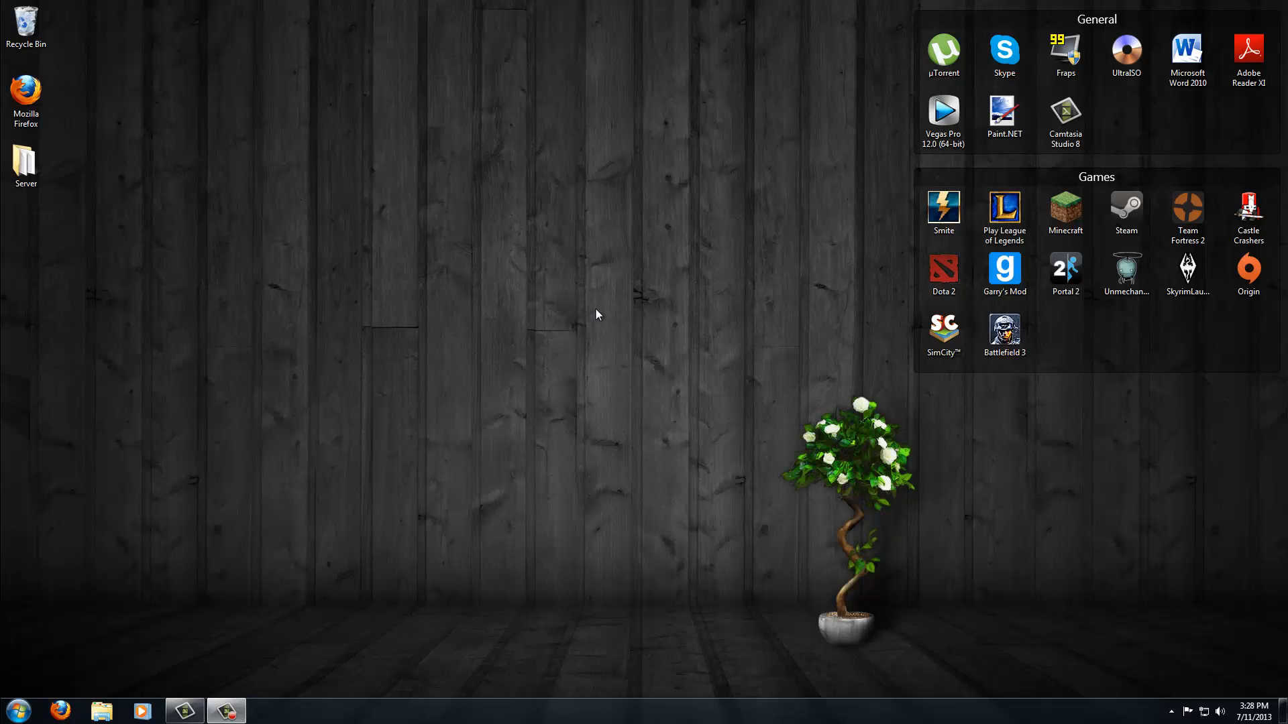
- Open Fraps and browse its General, FPS and Movies settings tabs
{"action": "double_click", "coordinate": [1054, 70]}
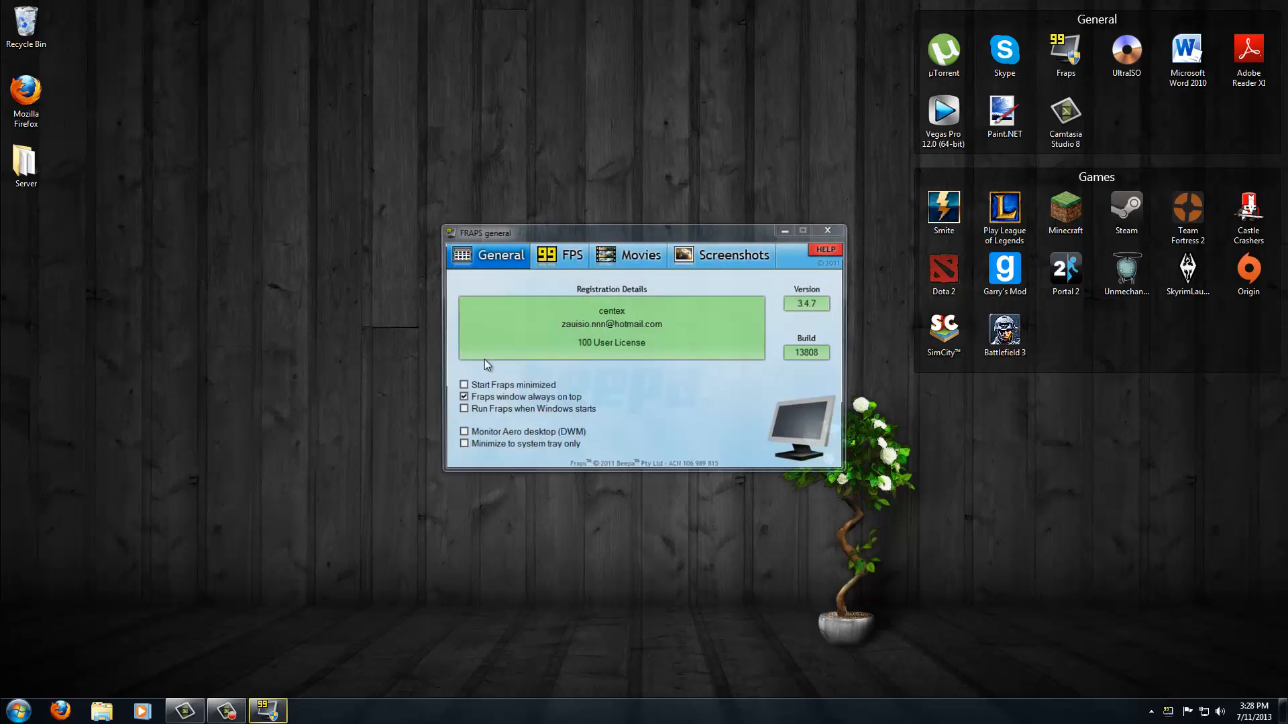
{"action": "left_click_drag", "start_coordinate": [582, 238], "coordinate": [238, 158]}
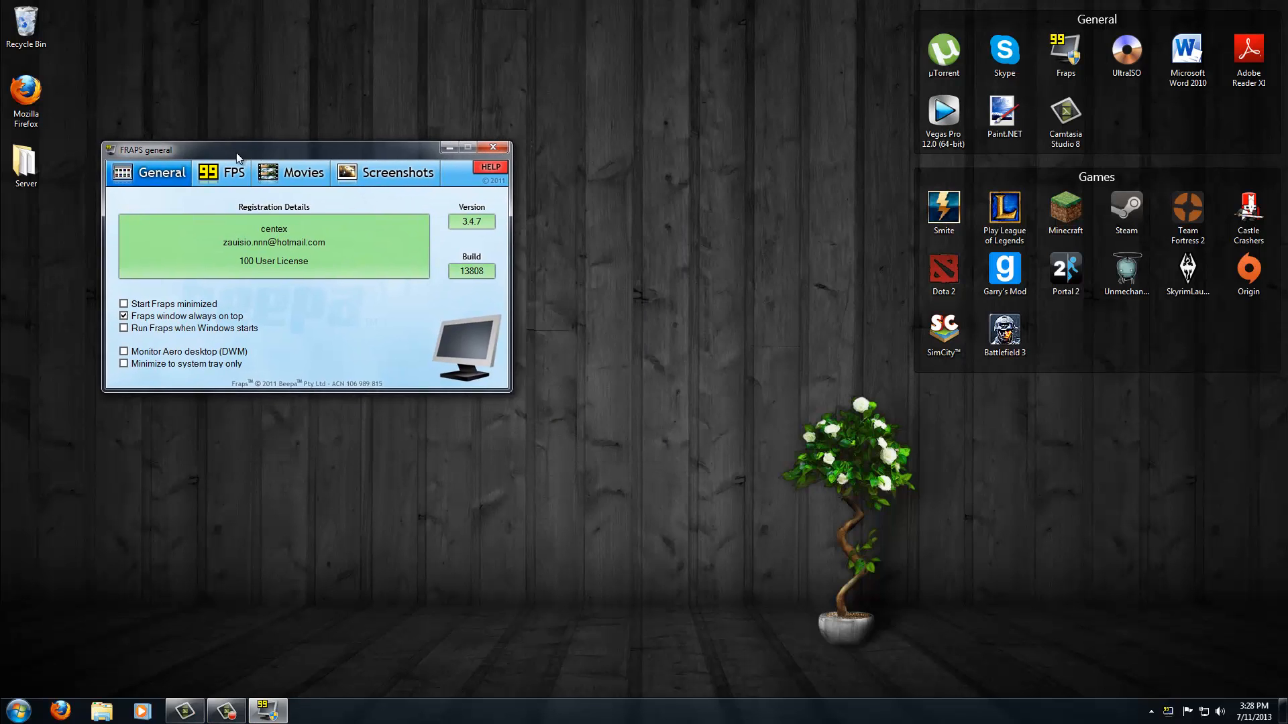
{"action": "left_click", "coordinate": [302, 178]}
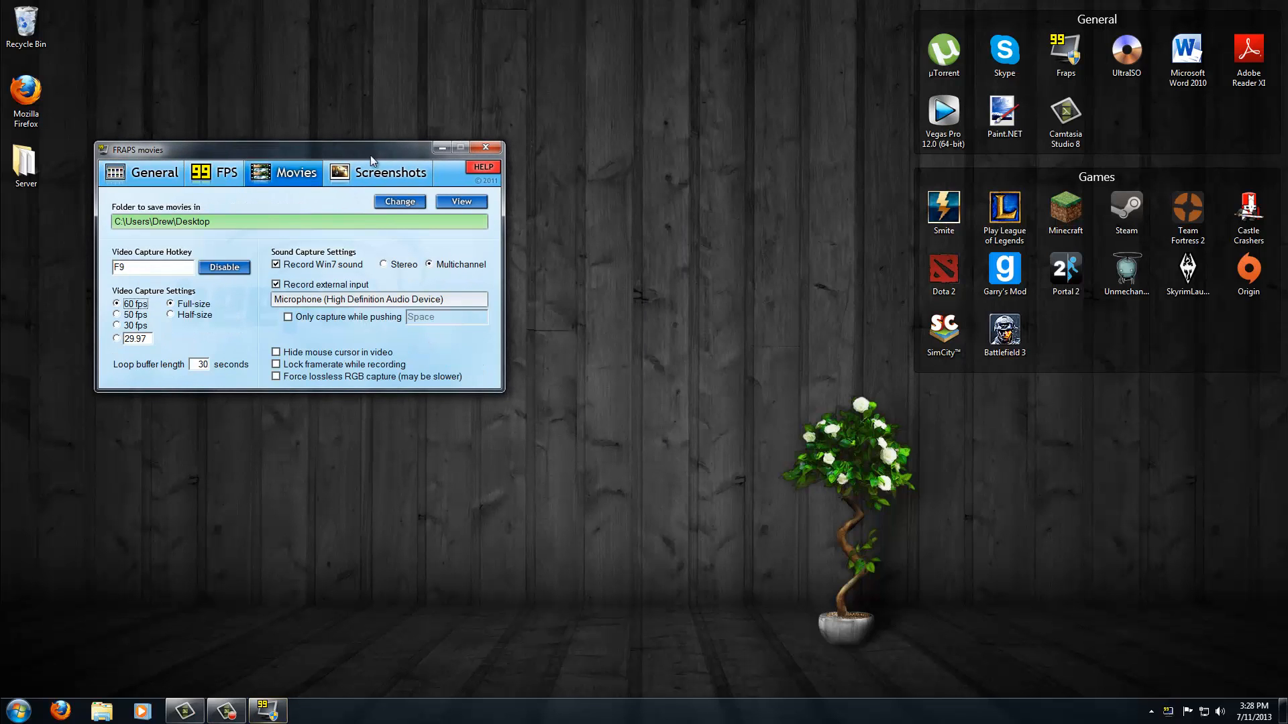
{"action": "left_click_drag", "start_coordinate": [376, 157], "coordinate": [731, 242]}
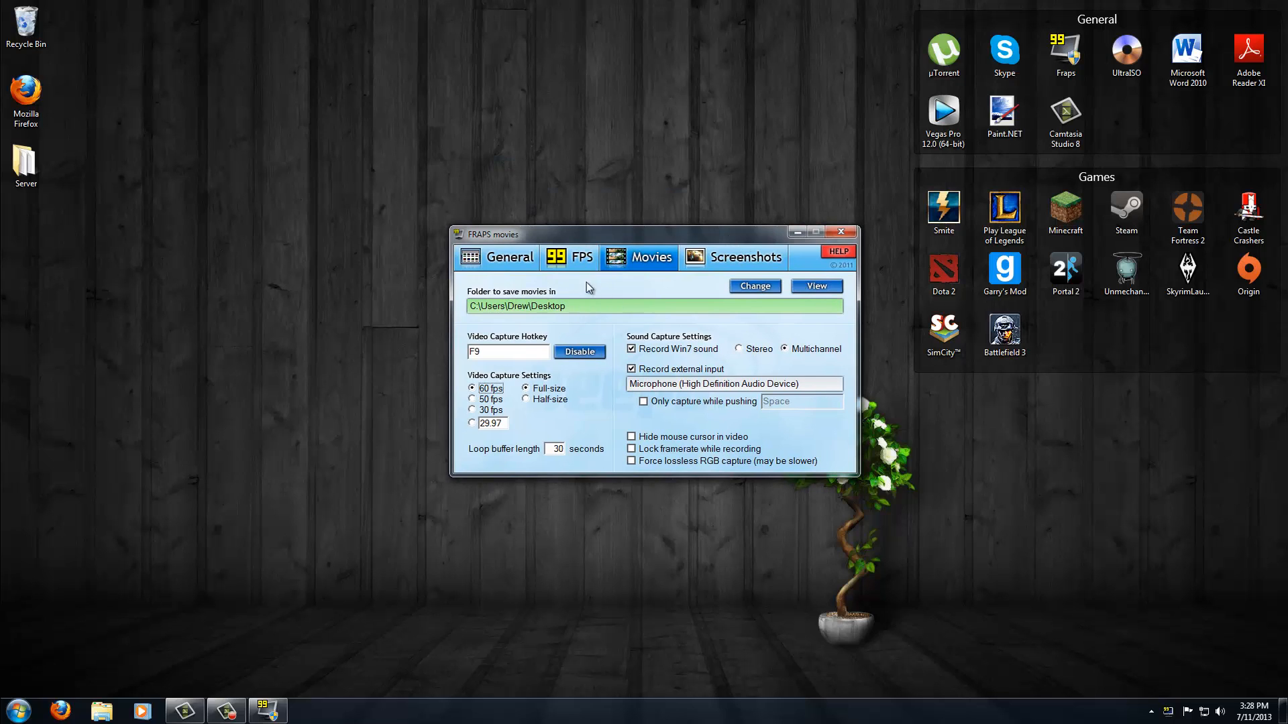
{"action": "left_click", "coordinate": [507, 261]}
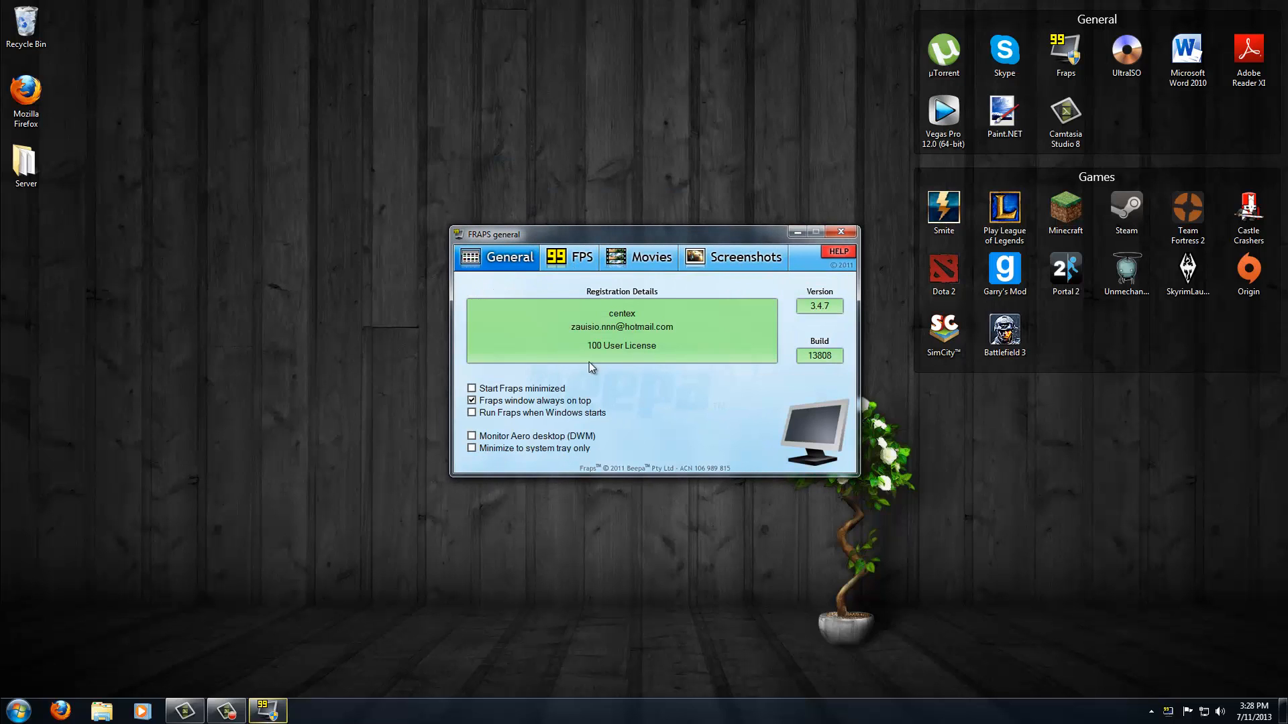
{"action": "left_click", "coordinate": [572, 258]}
{"action": "left_click", "coordinate": [671, 261]}
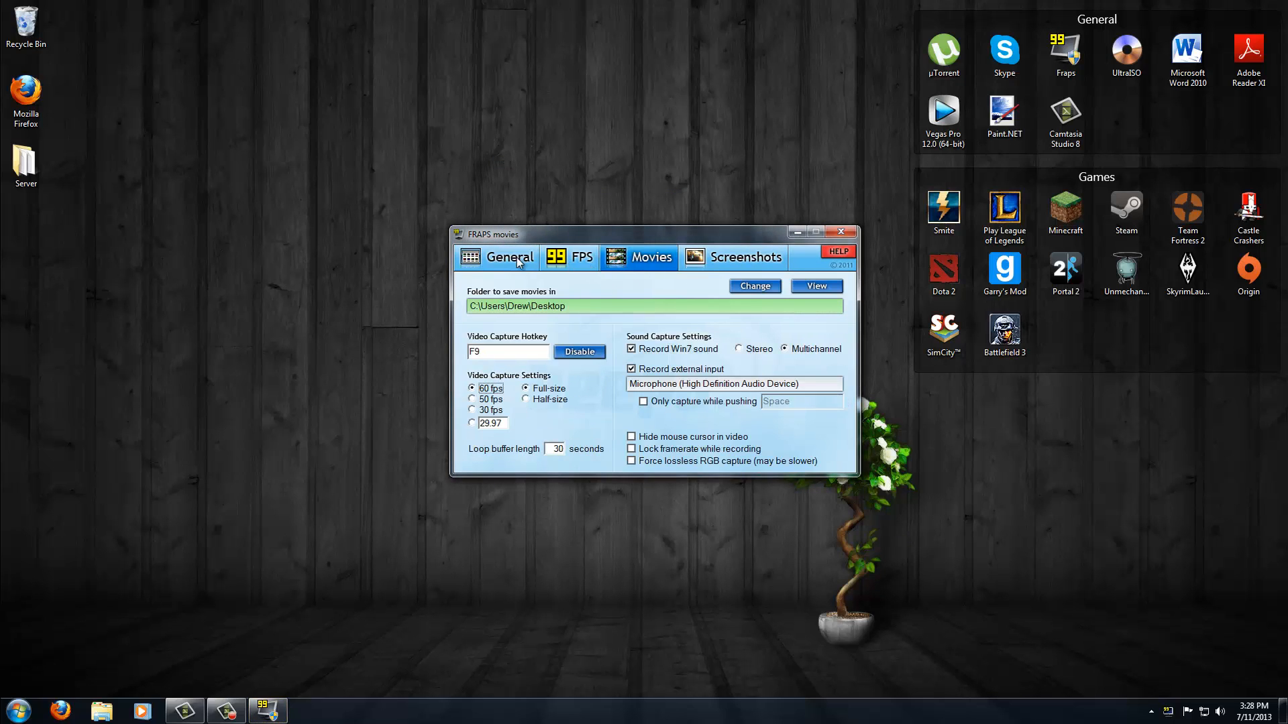
{"action": "left_click", "coordinate": [570, 260]}
{"action": "left_click", "coordinate": [646, 259]}
- Set Fraps video capture to full-size at 30 fps
{"action": "left_click", "coordinate": [530, 356]}
{"action": "left_click", "coordinate": [525, 389]}
{"action": "left_click", "coordinate": [473, 389]}
{"action": "left_click", "coordinate": [472, 411]}
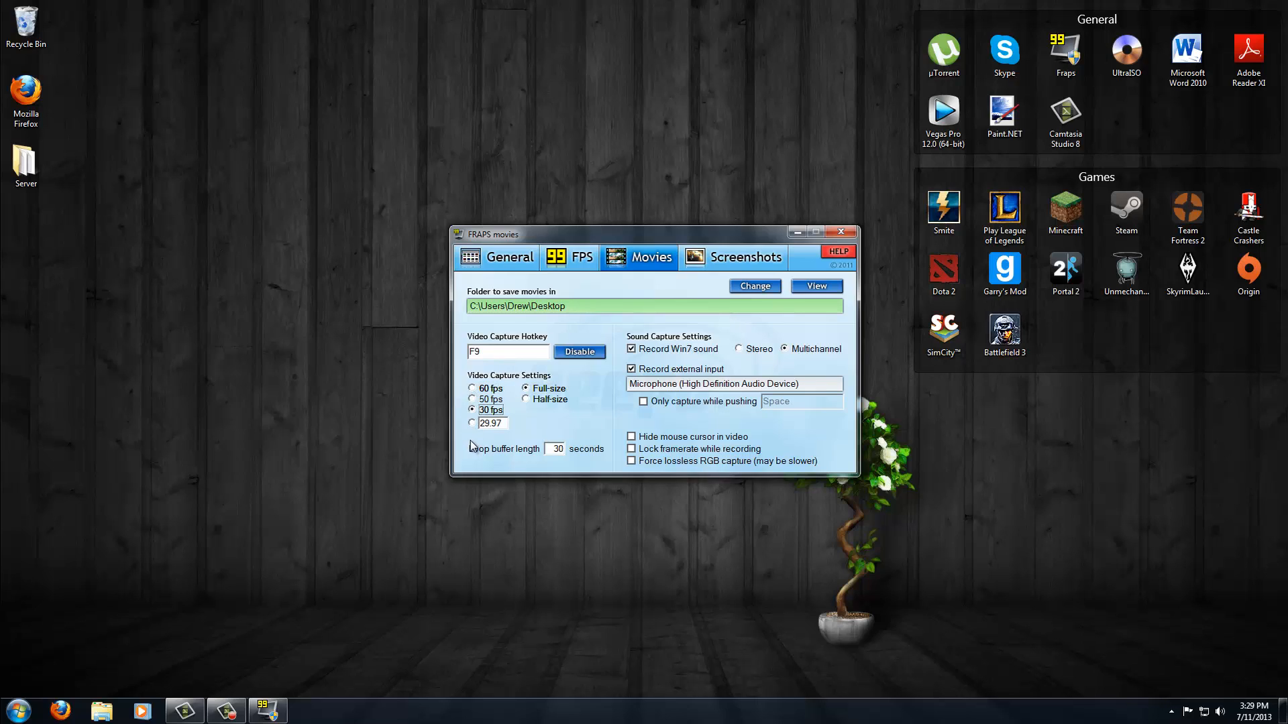
{"action": "left_click", "coordinate": [473, 389]}
{"action": "left_click", "coordinate": [473, 410]}
{"action": "mouse_move", "coordinate": [611, 236]}
{"action": "left_mouse_down"}
{"action": "mouse_move", "coordinate": [481, 235]}
{"action": "mouse_move", "coordinate": [628, 235]}
{"action": "left_mouse_up"}
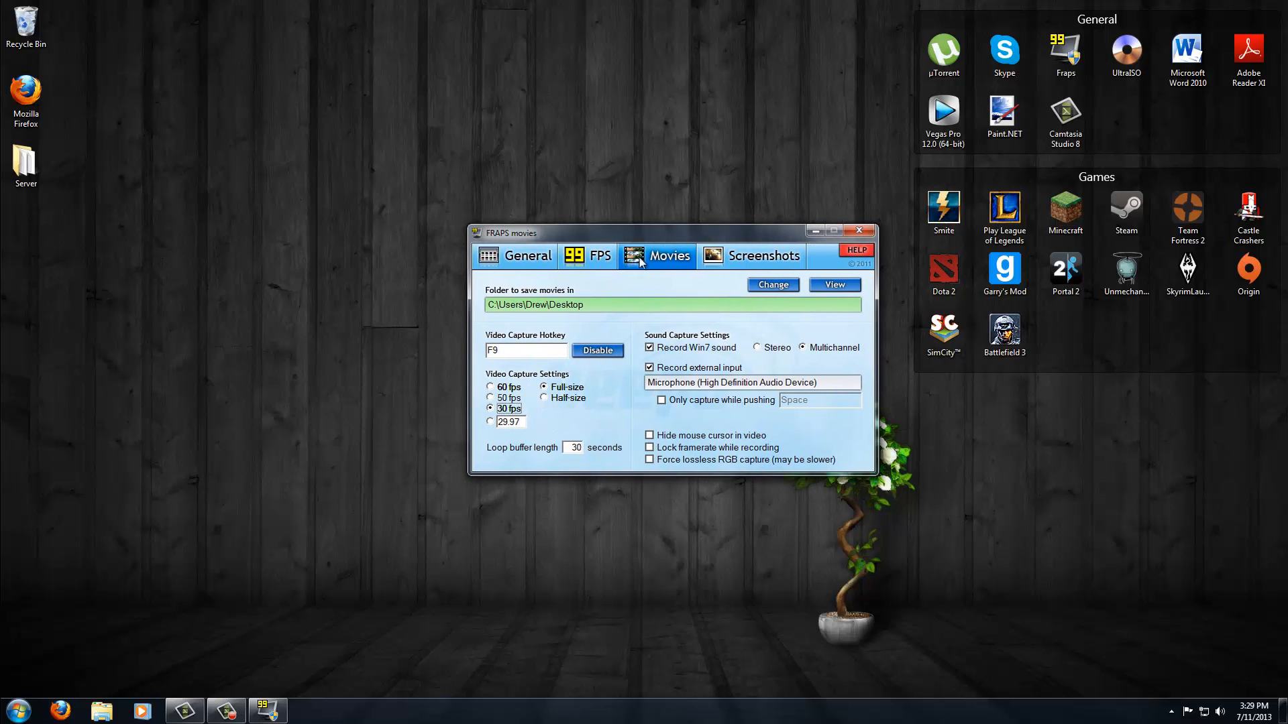
- Toggle Win7 sound recording and switch sound capture to Stereo and back to Multichannel
{"action": "left_click", "coordinate": [650, 348]}
{"action": "left_click", "coordinate": [650, 348]}
{"action": "left_click", "coordinate": [758, 348]}
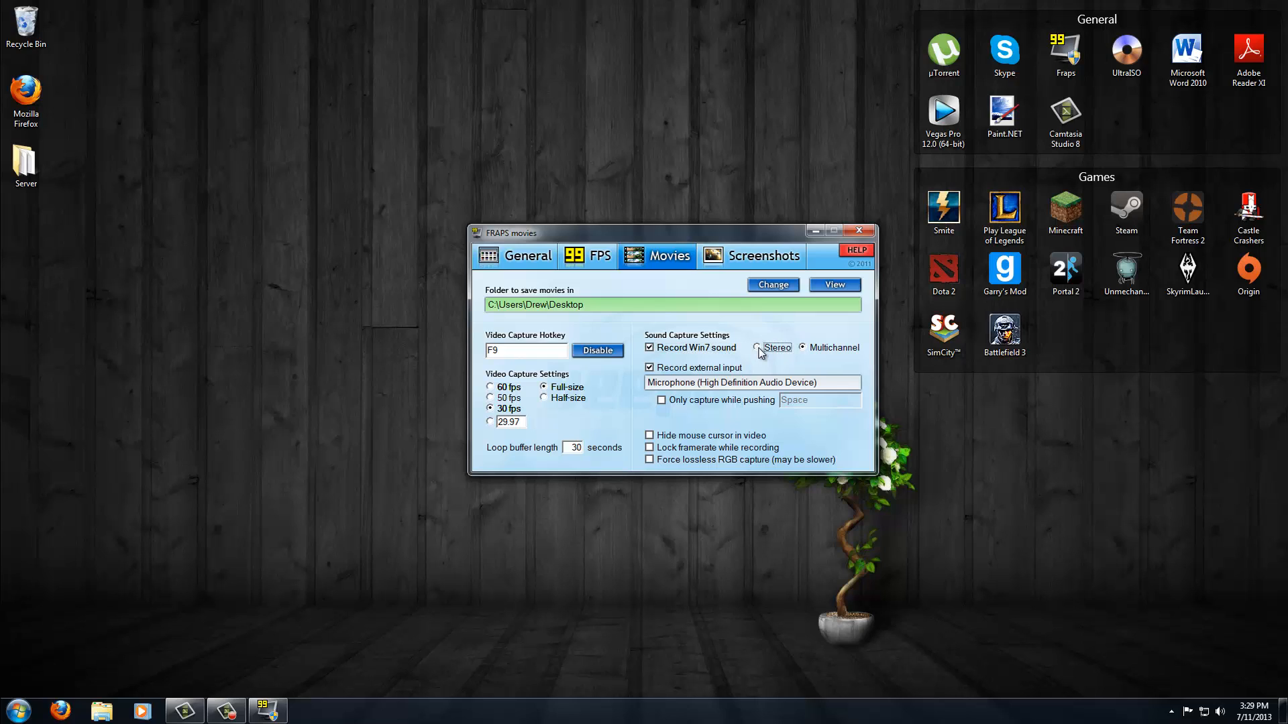
{"action": "left_click", "coordinate": [822, 351]}
- Confirm the movie save folder in the folder browser and close the Fraps settings window
{"action": "left_click", "coordinate": [771, 286]}
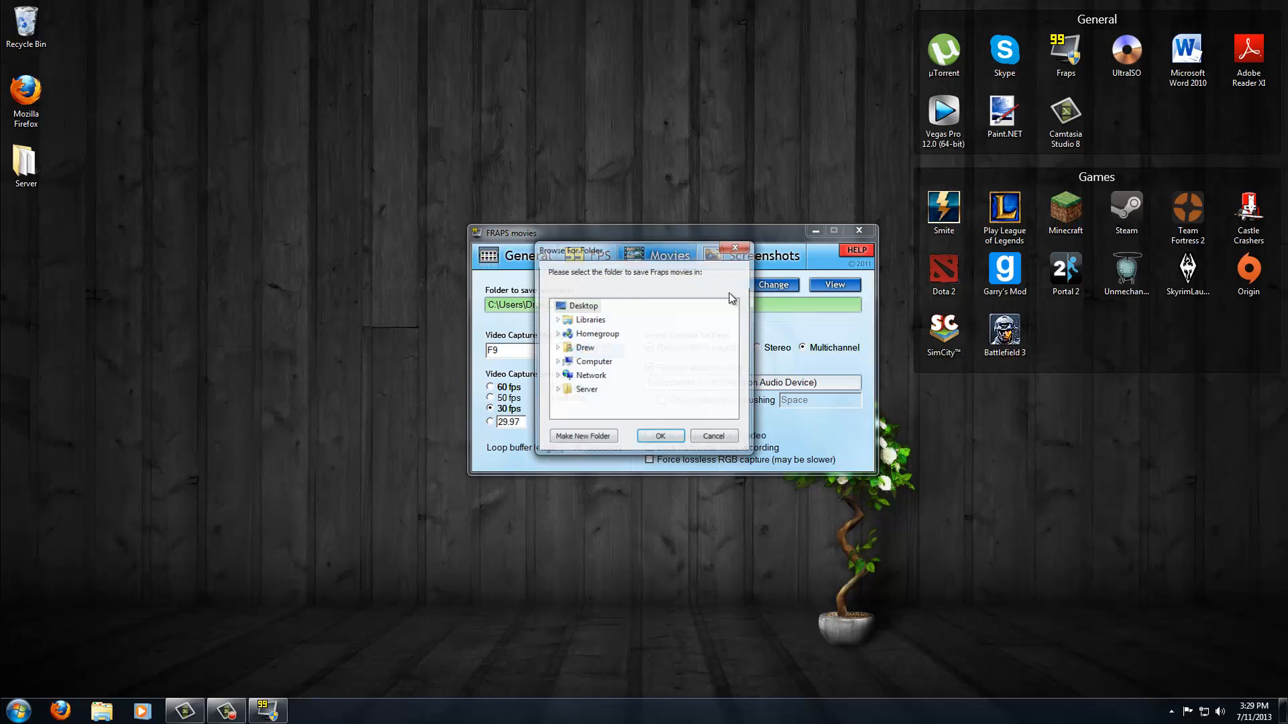
{"action": "left_click", "coordinate": [667, 441]}
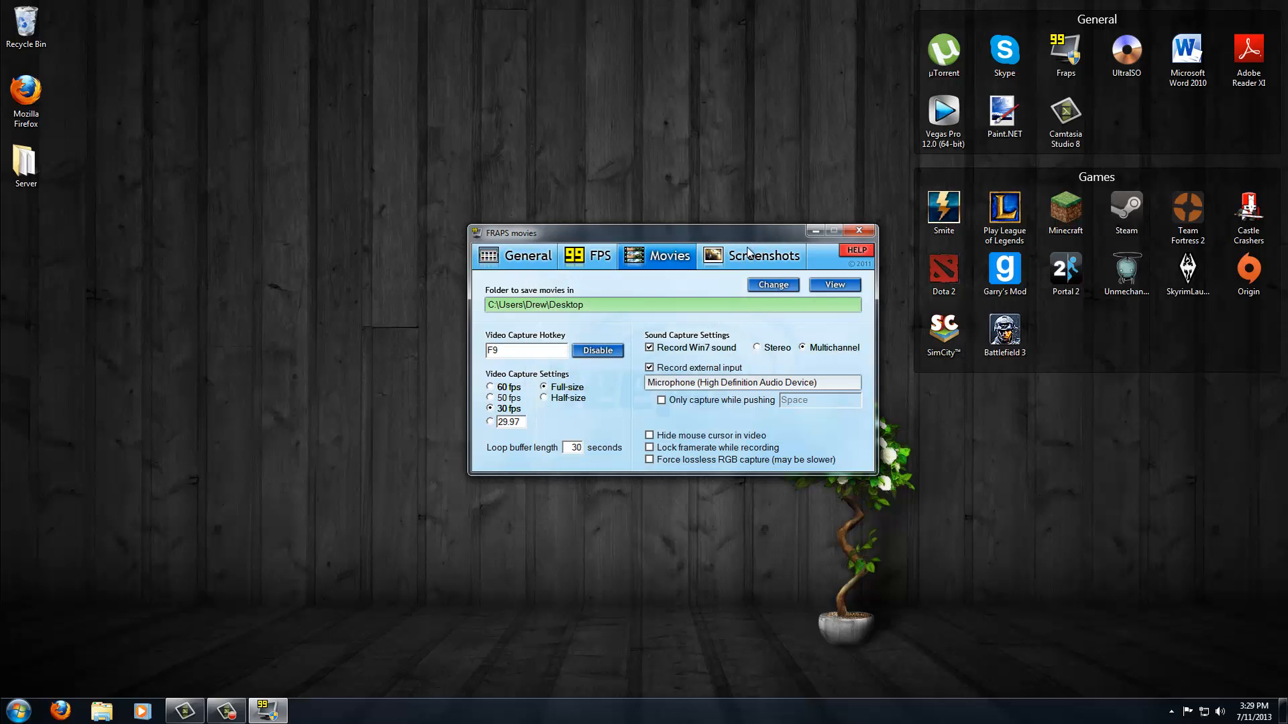
{"action": "left_click", "coordinate": [751, 255]}
{"action": "left_click", "coordinate": [668, 260]}
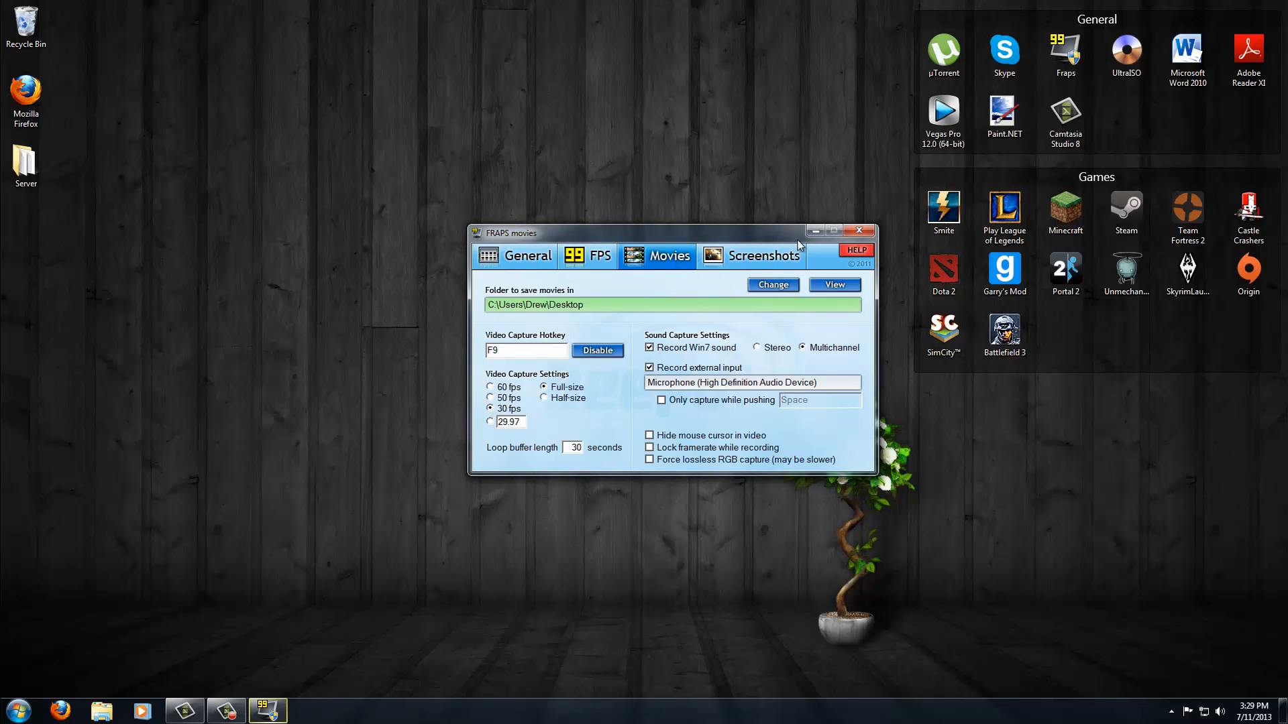
{"action": "left_click", "coordinate": [859, 232]}
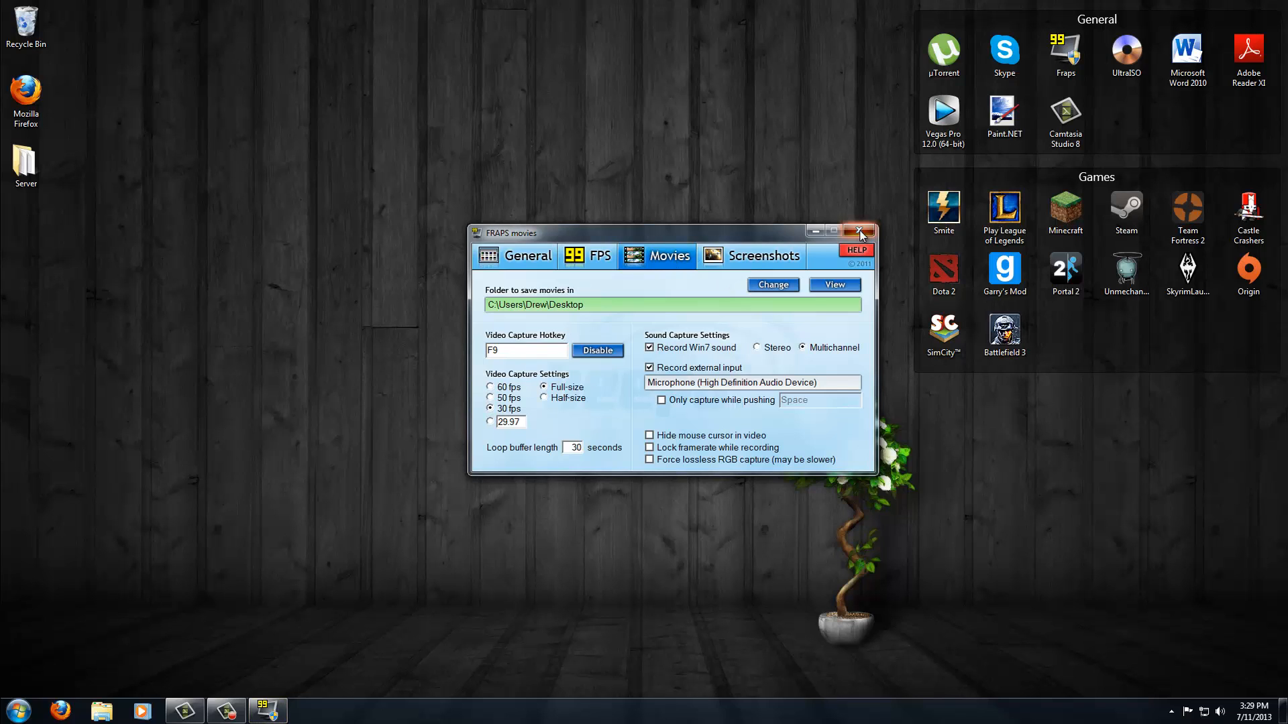
{"action": "left_click", "coordinate": [698, 400]}
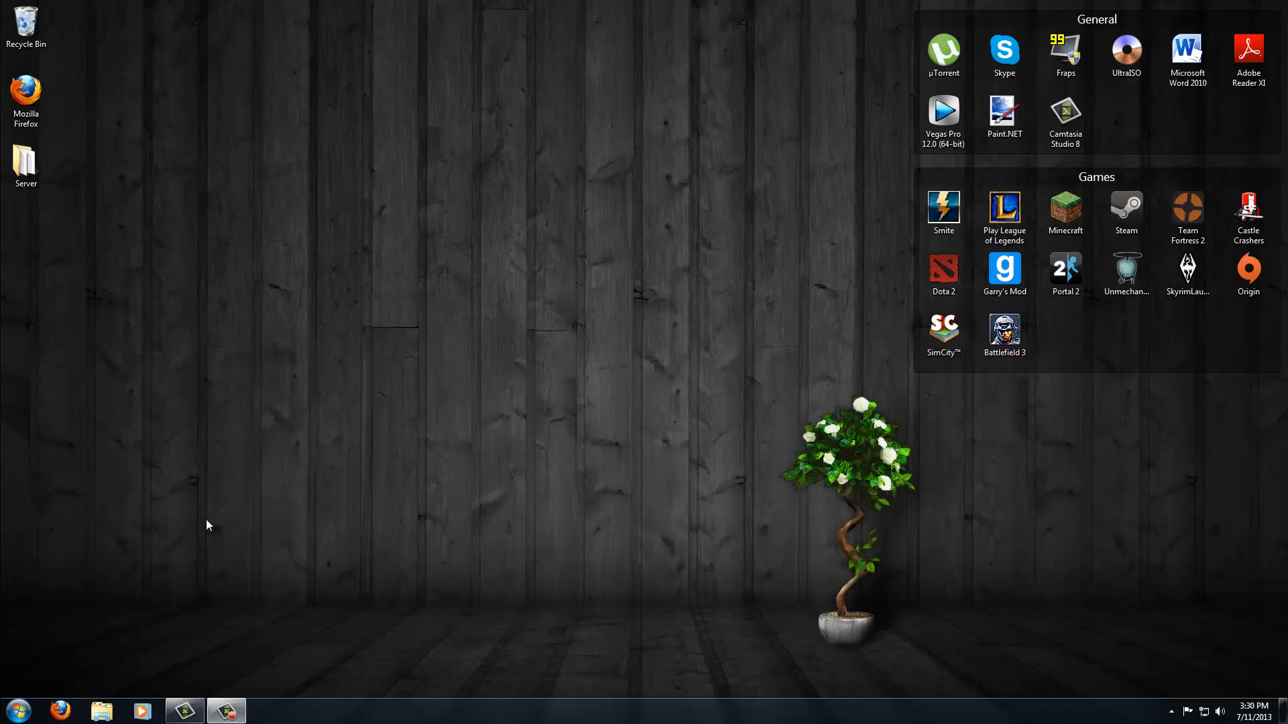
{"action": "left_click_drag", "start_coordinate": [10, 209], "coordinate": [739, 540]}
{"action": "left_click_drag", "start_coordinate": [4, 219], "coordinate": [115, 271]}
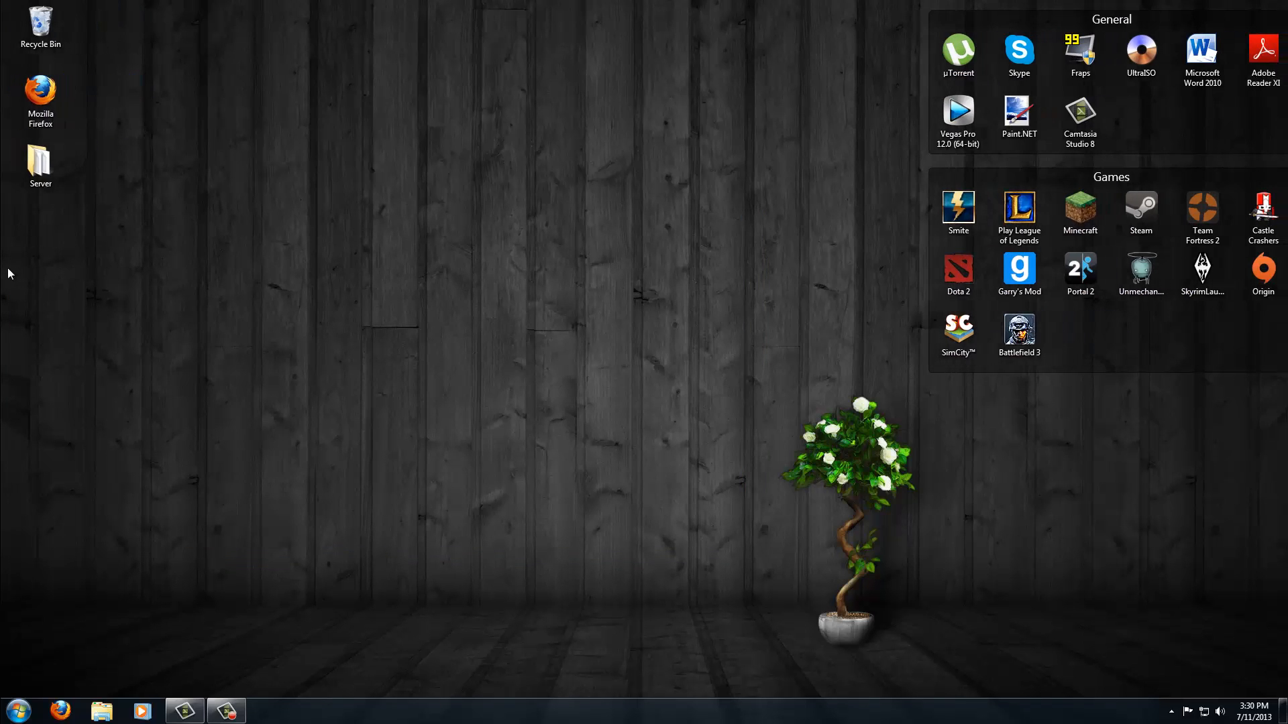
{"action": "left_click_drag", "start_coordinate": [22, 252], "coordinate": [77, 298]}
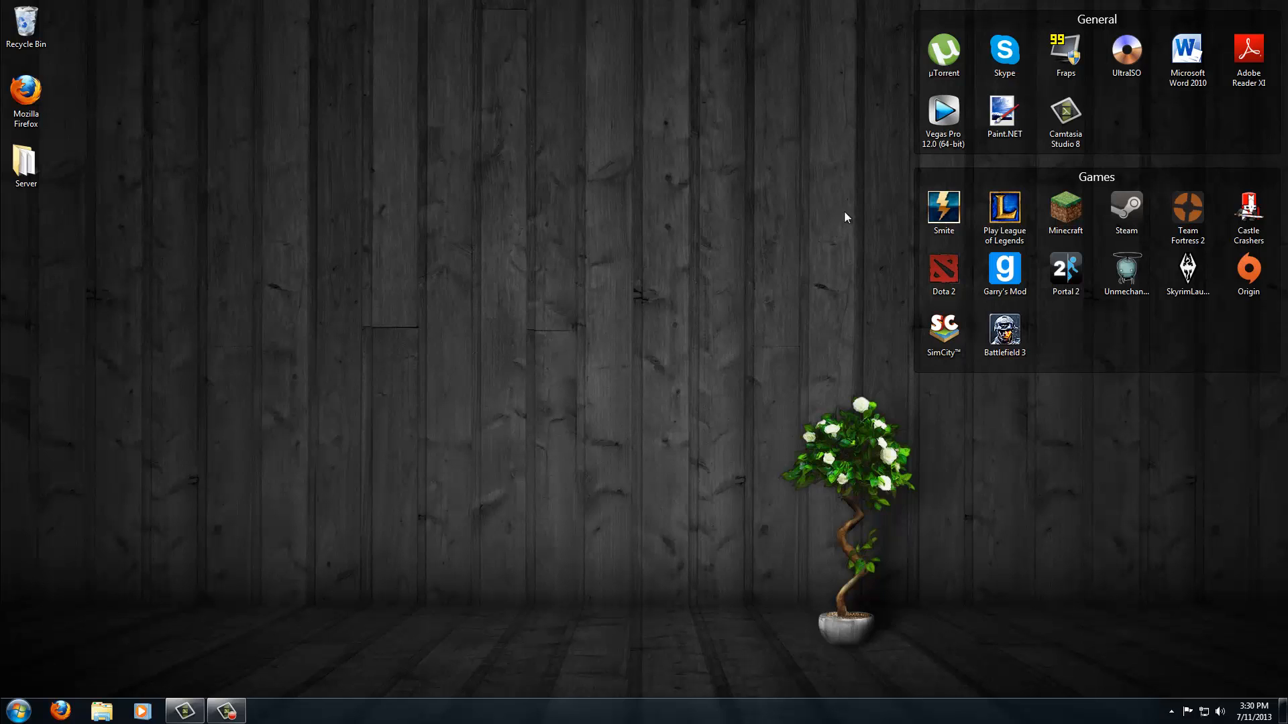
- Launch Vegas Pro 12.0, switching the colour scheme to Windows 7 Basic and dismissing the loading warning
{"action": "double_click", "coordinate": [926, 136]}
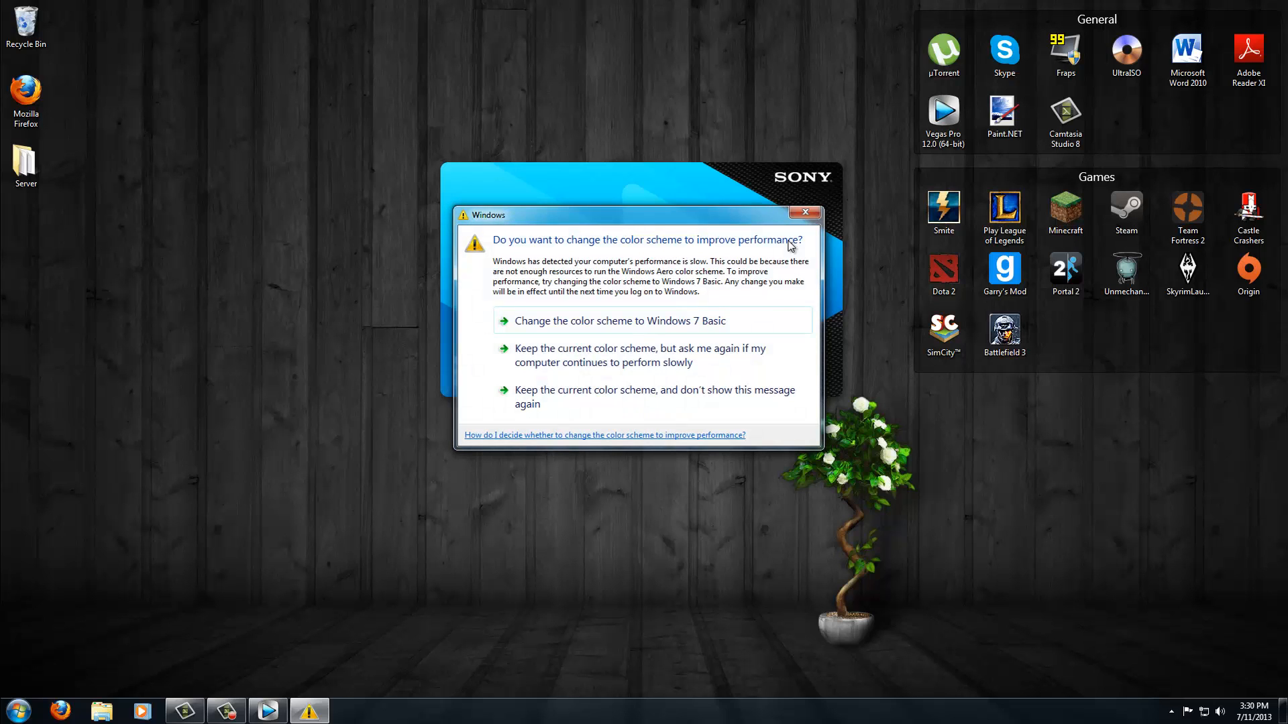
{"action": "left_click", "coordinate": [758, 321]}
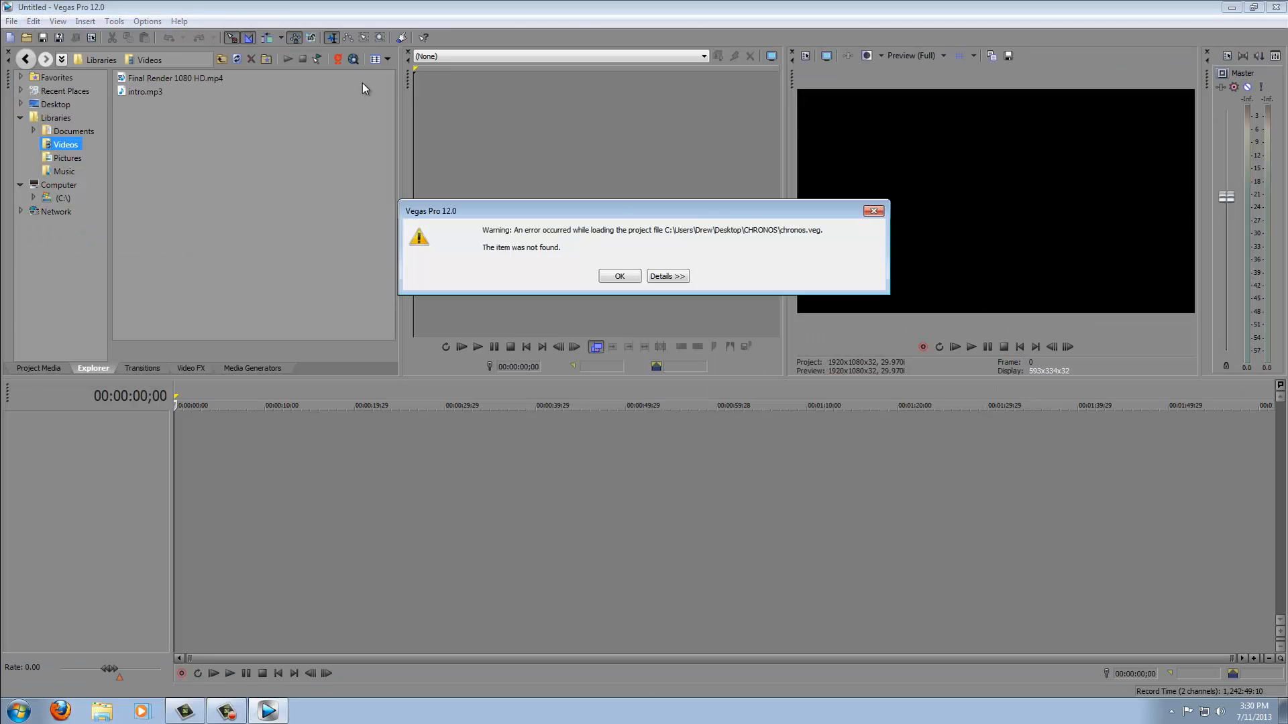
{"action": "left_click", "coordinate": [620, 277]}
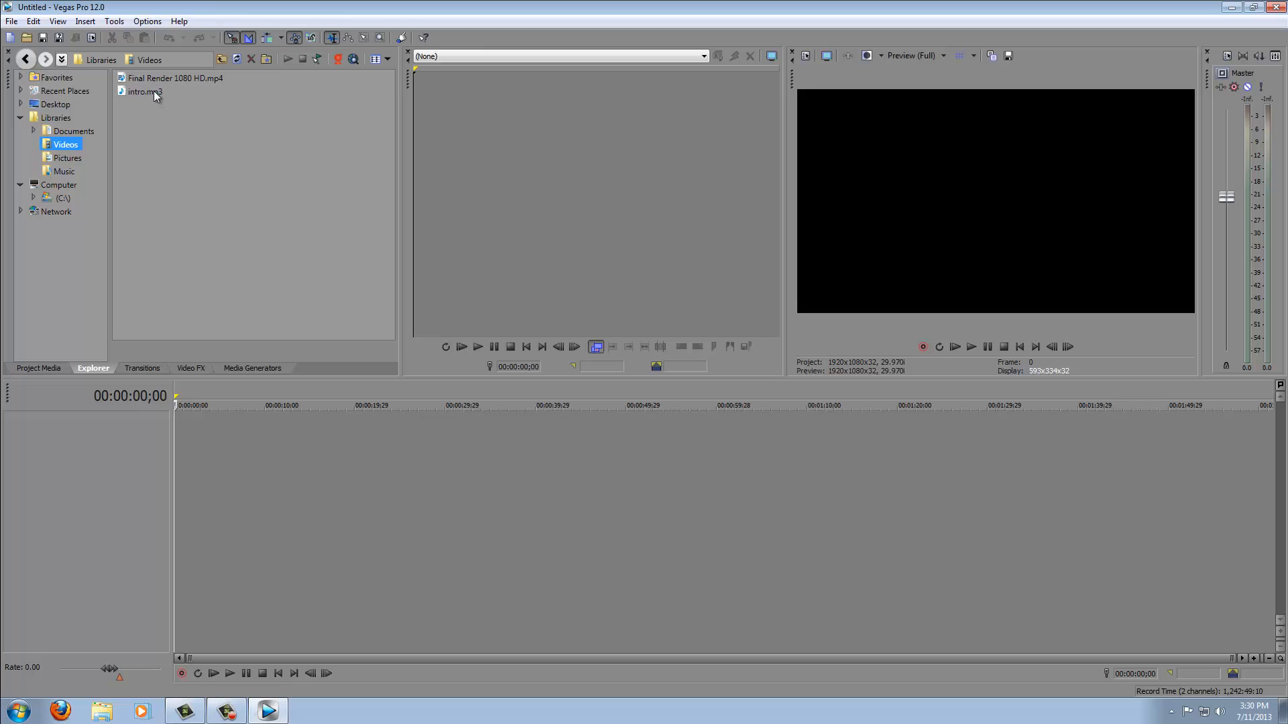
- Add Final Render 1080 HD.mp4 to the start of the timeline without matching project video settings
{"action": "left_click_drag", "start_coordinate": [168, 78], "coordinate": [239, 355]}
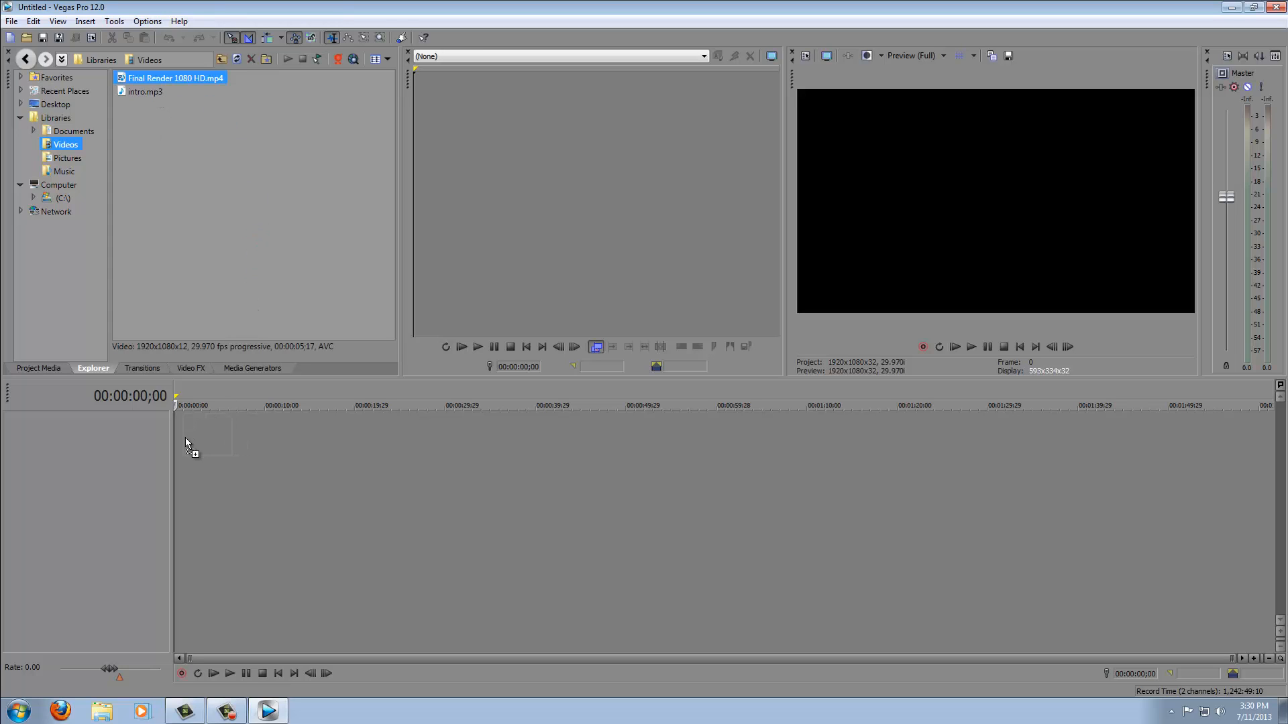
{"action": "left_click_drag", "start_coordinate": [185, 437], "coordinate": [176, 433]}
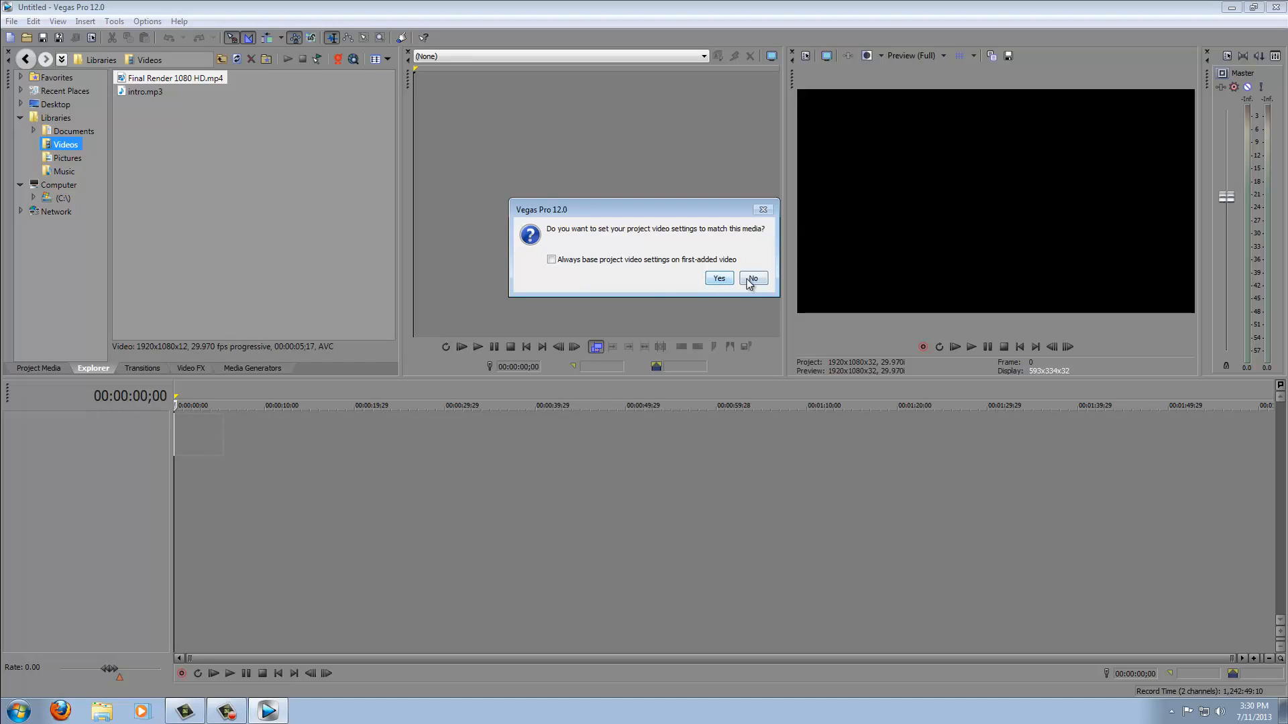
{"action": "left_click", "coordinate": [752, 278]}
- Add intro.mp3 to the audio track and move it to the start of the timeline
{"action": "left_click_drag", "start_coordinate": [131, 93], "coordinate": [280, 472]}
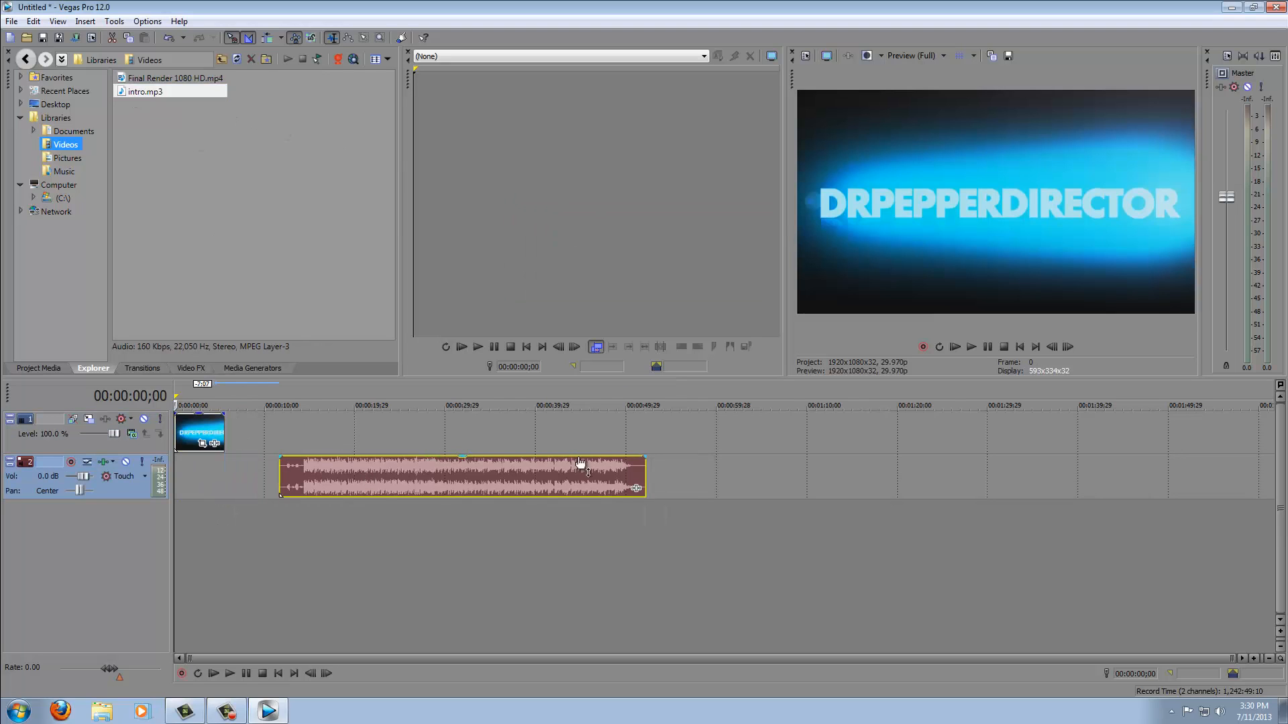
{"action": "left_click_drag", "start_coordinate": [645, 474], "coordinate": [185, 479]}
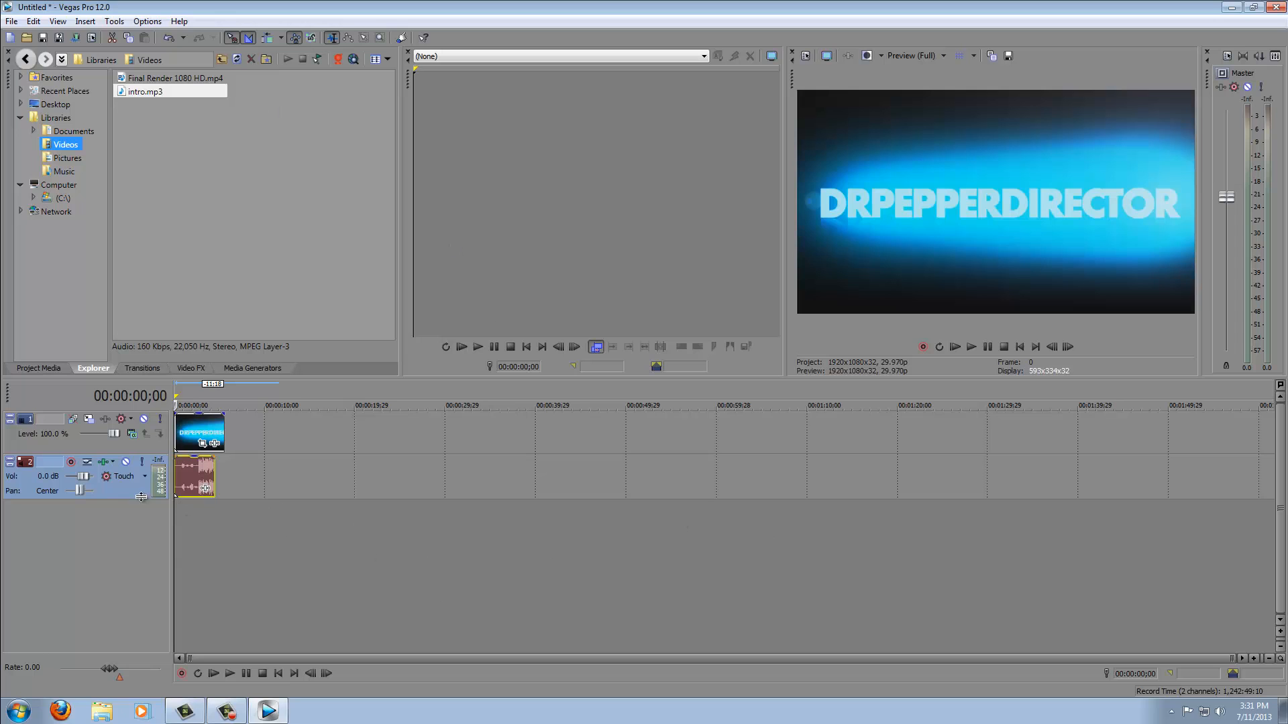
- Play and pause the intro preview, then nudge the audio and video events into alignment
{"action": "left_click", "coordinate": [972, 347]}
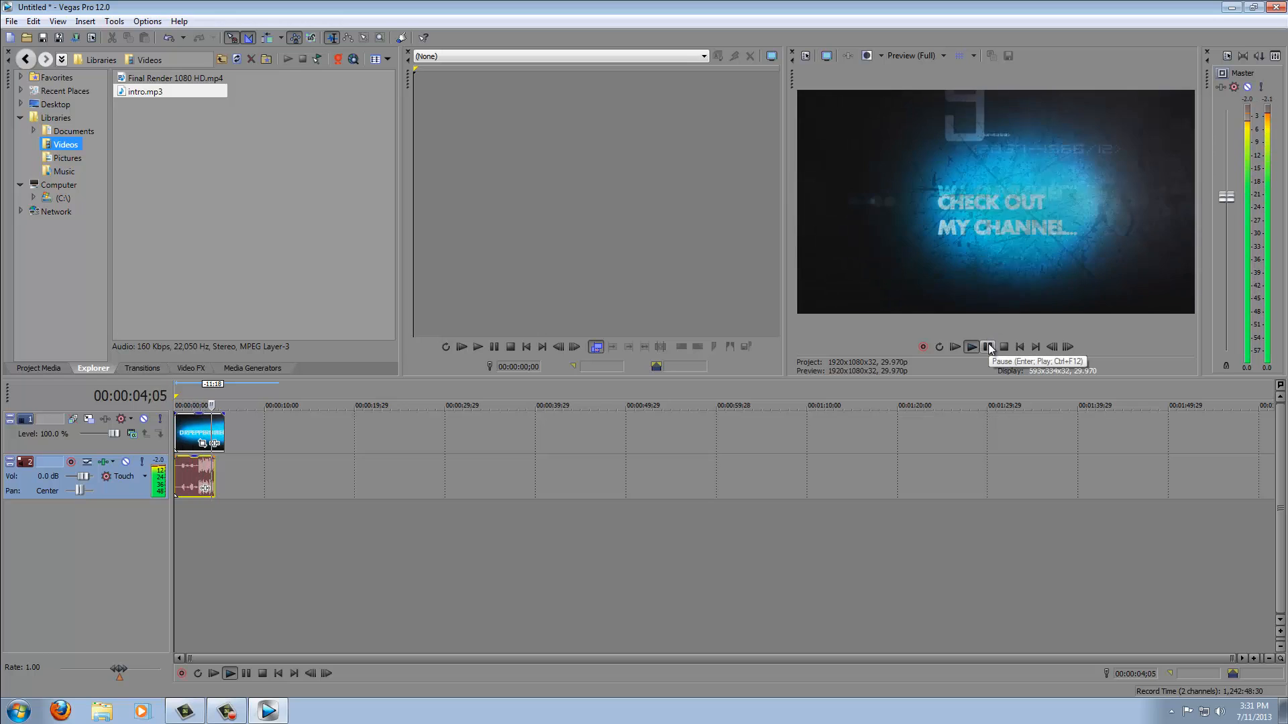
{"action": "left_click", "coordinate": [988, 347]}
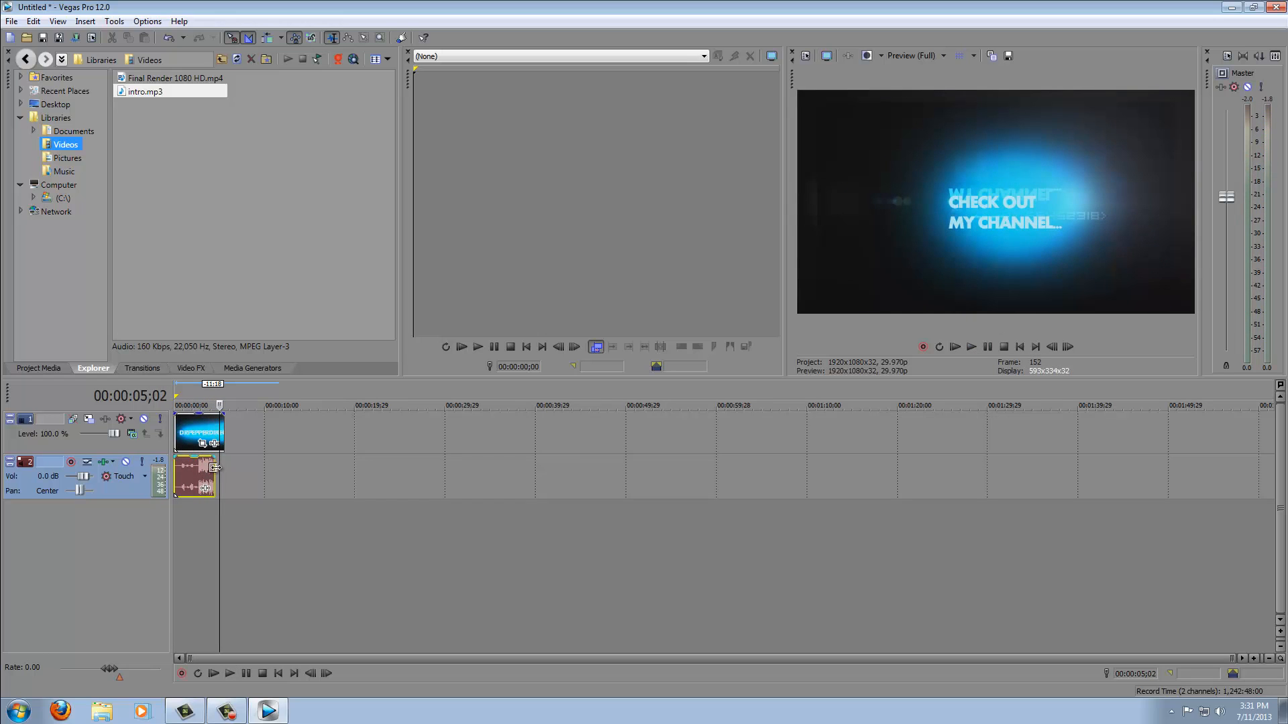
{"action": "left_click_drag", "start_coordinate": [215, 467], "coordinate": [215, 463]}
{"action": "left_click_drag", "start_coordinate": [222, 415], "coordinate": [218, 419]}
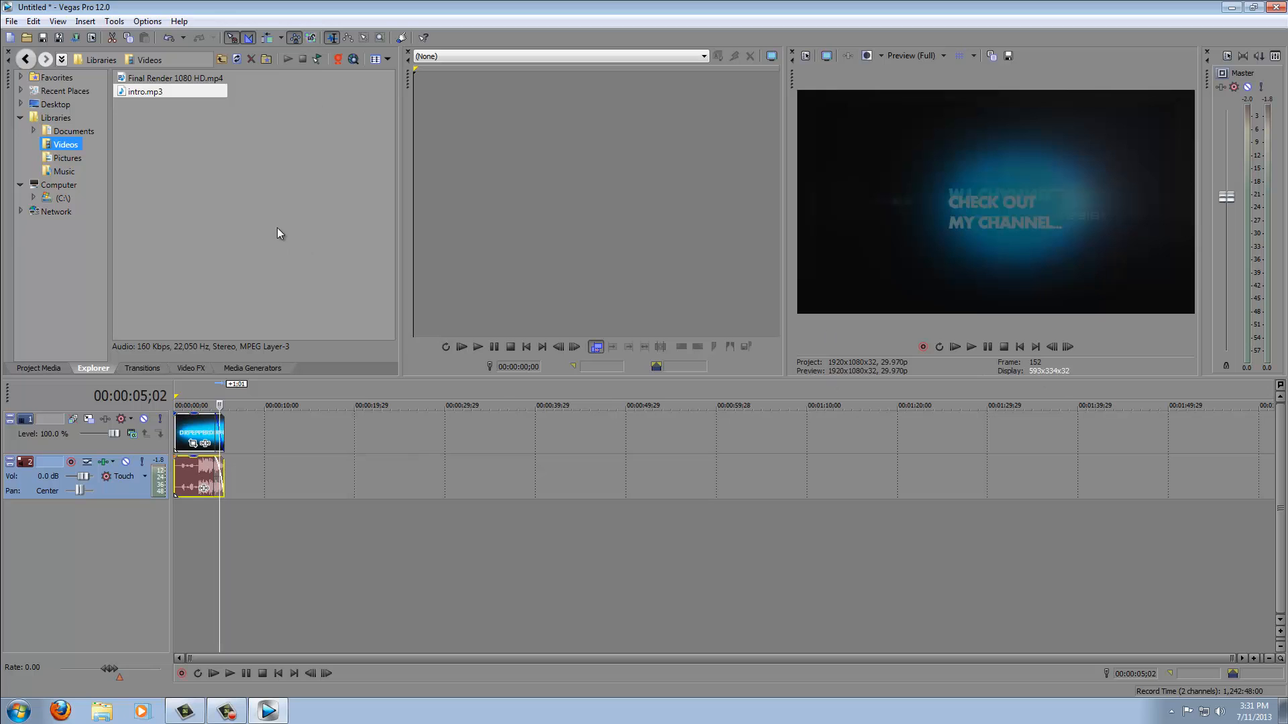
- Save the project as Untitled.veg
{"action": "left_click", "coordinate": [43, 39]}
{"action": "left_click", "coordinate": [492, 231]}
{"action": "left_click", "coordinate": [800, 374]}
{"action": "left_click", "coordinate": [237, 219]}
- Open Project Properties and inspect the video width and height fields
{"action": "left_click", "coordinate": [10, 22]}
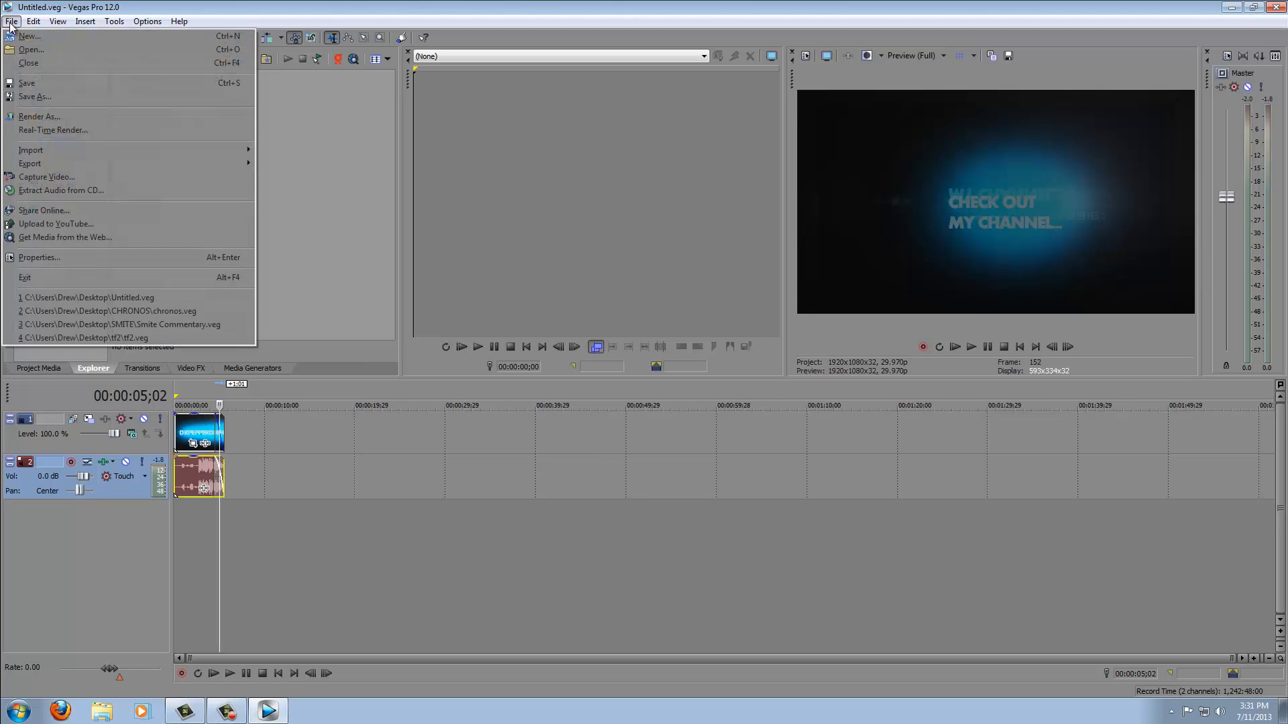
{"action": "left_click", "coordinate": [112, 260]}
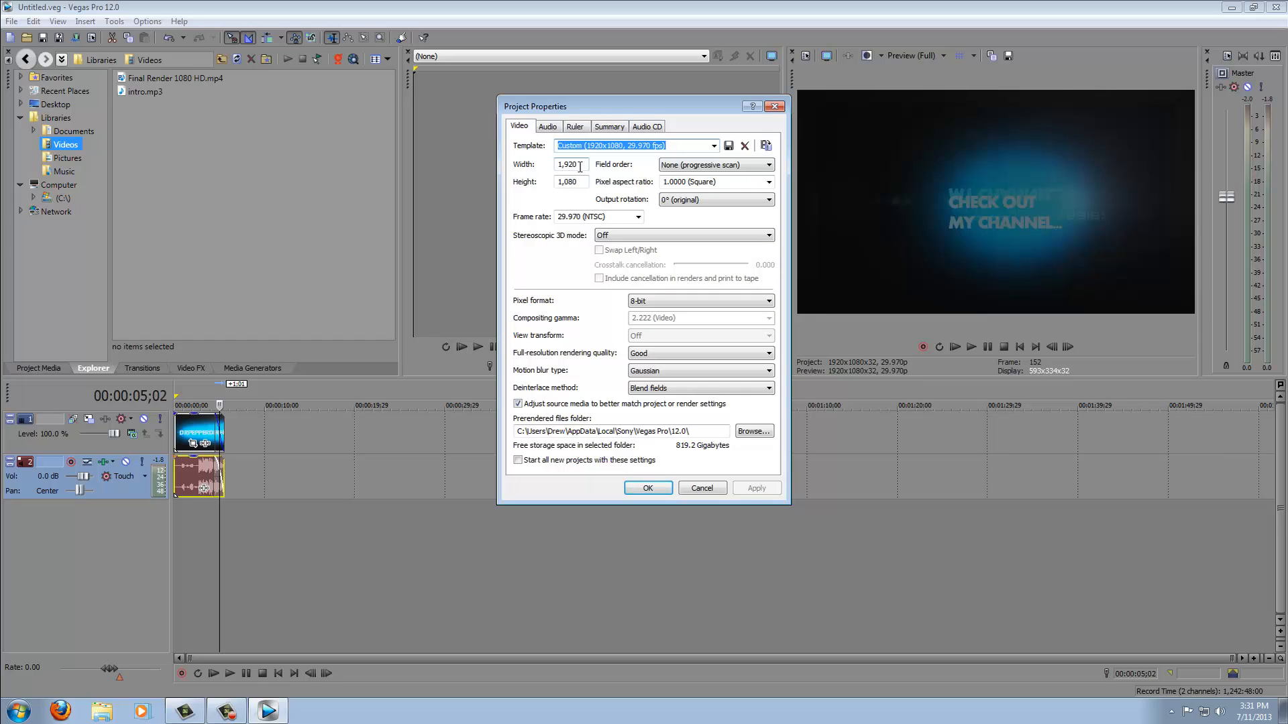
{"action": "left_click_drag", "start_coordinate": [580, 167], "coordinate": [525, 180]}
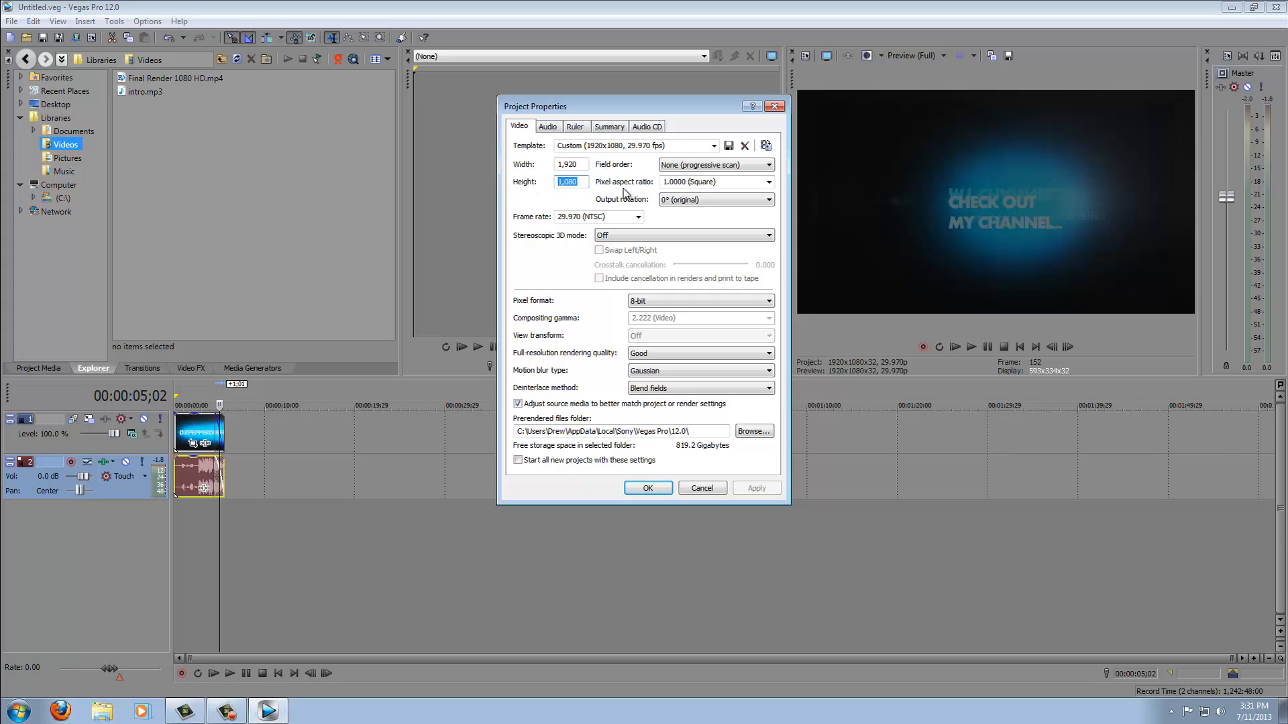
{"action": "left_click", "coordinate": [691, 168]}
{"action": "left_click", "coordinate": [691, 169]}
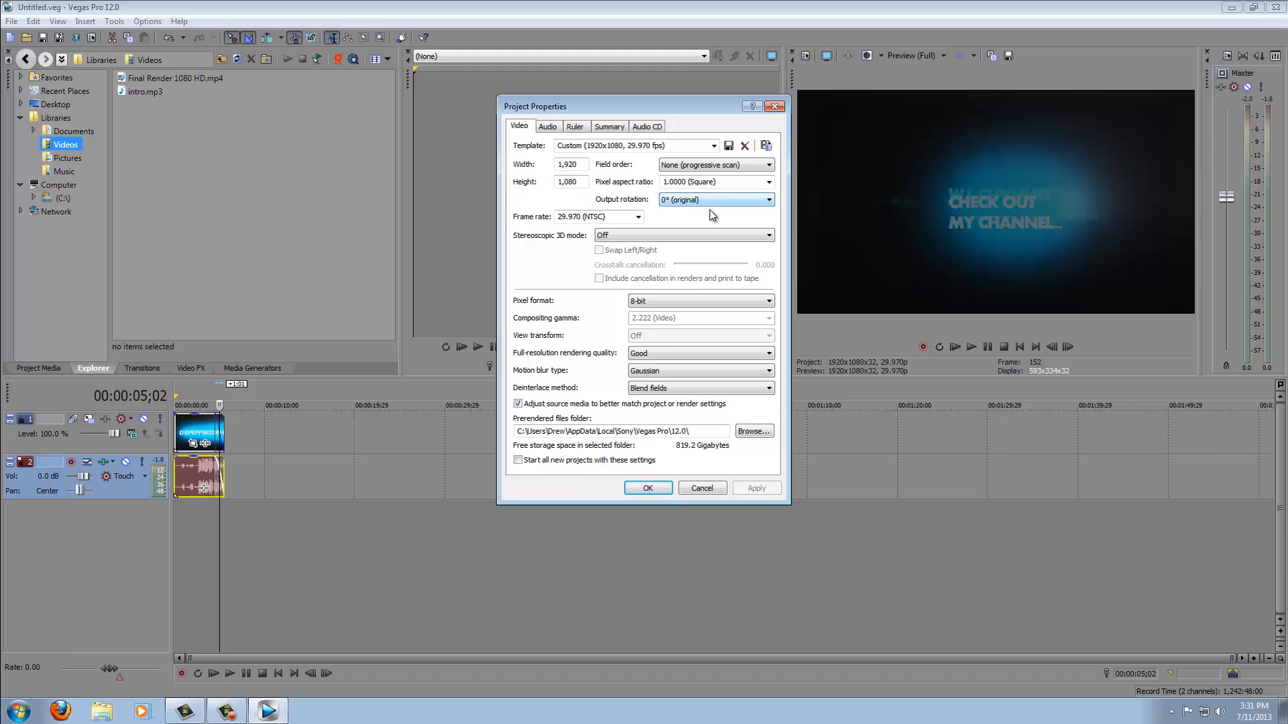
- Set the project frame rate to 29.970 (NTSC) and the pixel format to 8-bit
{"action": "left_click", "coordinate": [637, 217]}
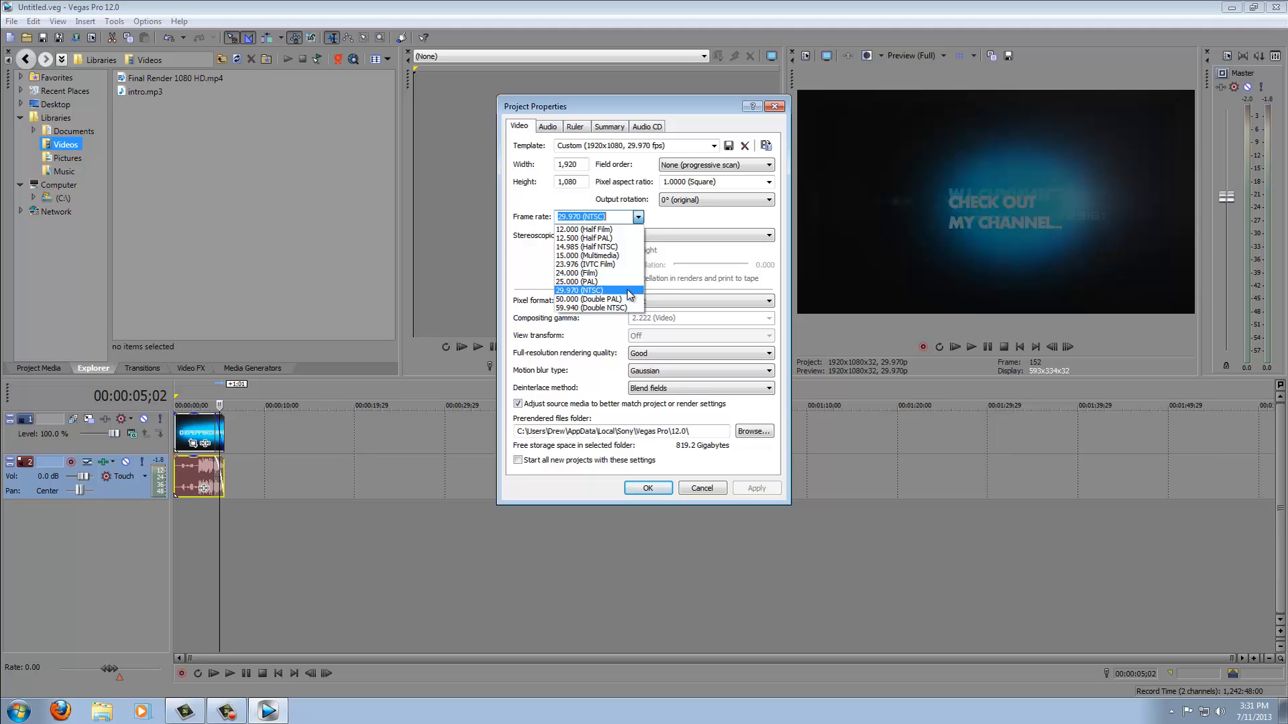
{"action": "left_click", "coordinate": [630, 292]}
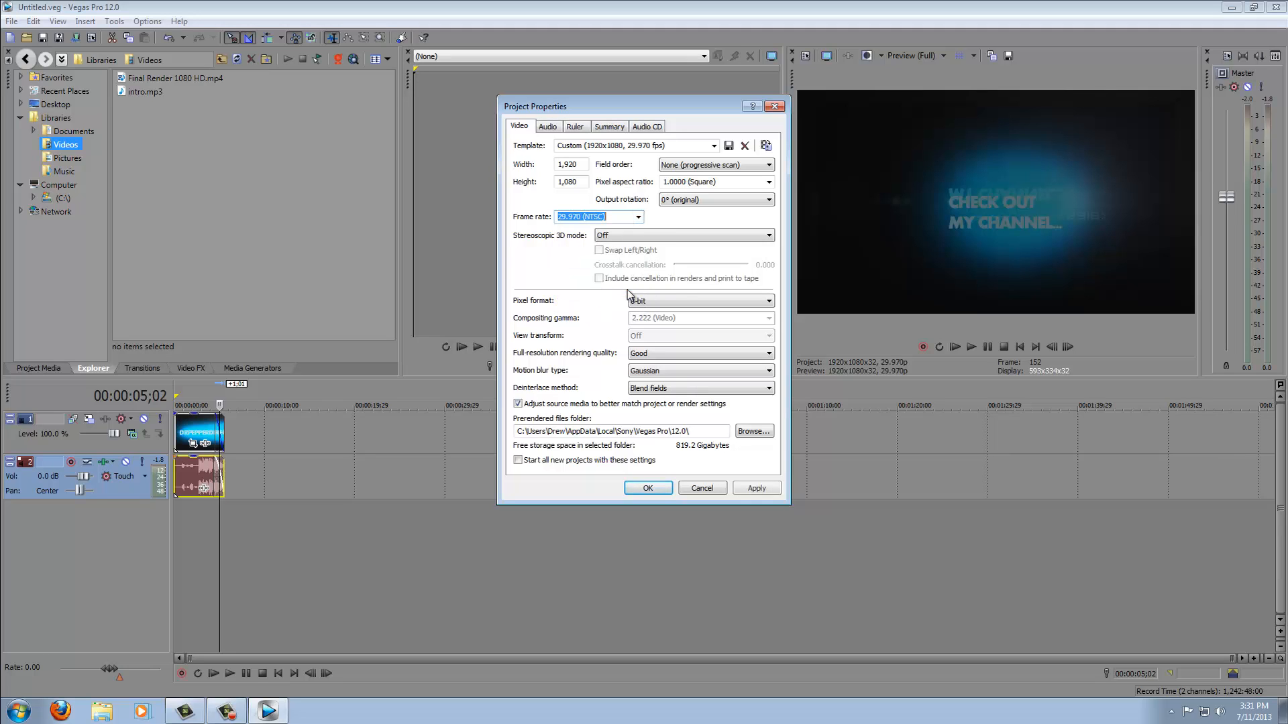
{"action": "left_click", "coordinate": [682, 301]}
{"action": "left_click", "coordinate": [681, 299]}
{"action": "left_click", "coordinate": [677, 306]}
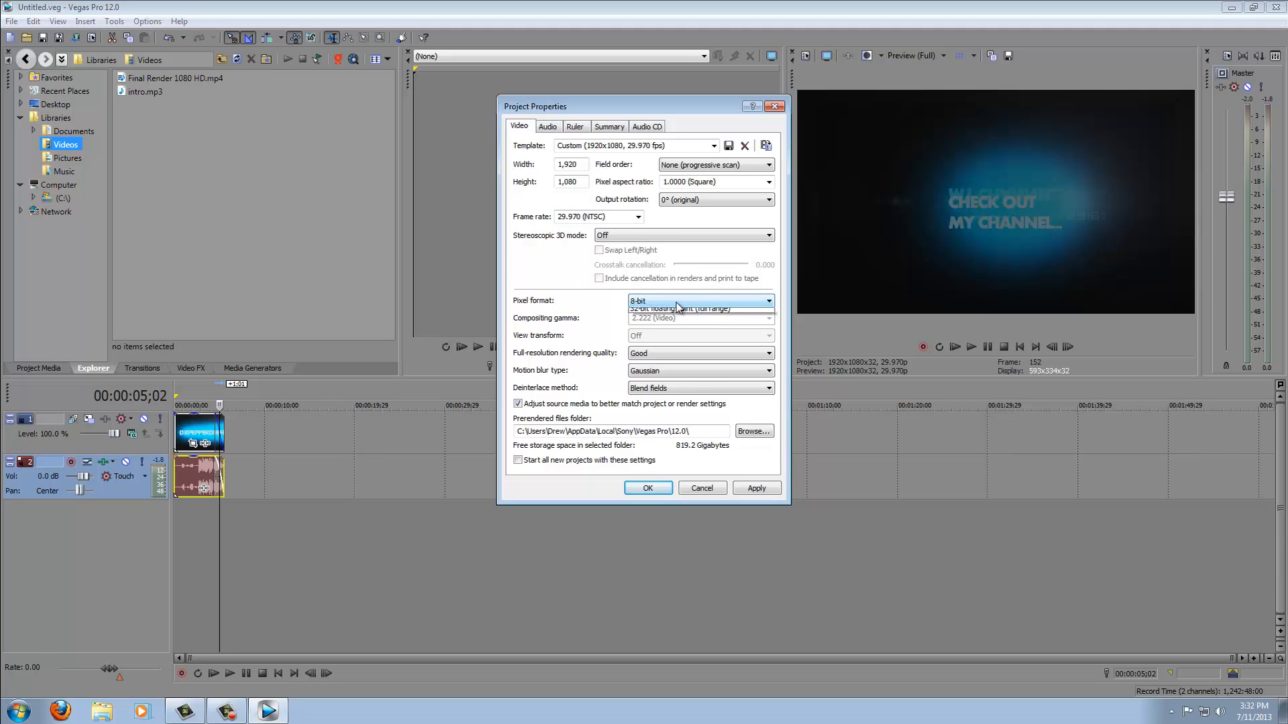
{"action": "left_click", "coordinate": [676, 304]}
- Set full-resolution rendering quality to Best and open the project's audio settings
{"action": "left_click", "coordinate": [684, 355]}
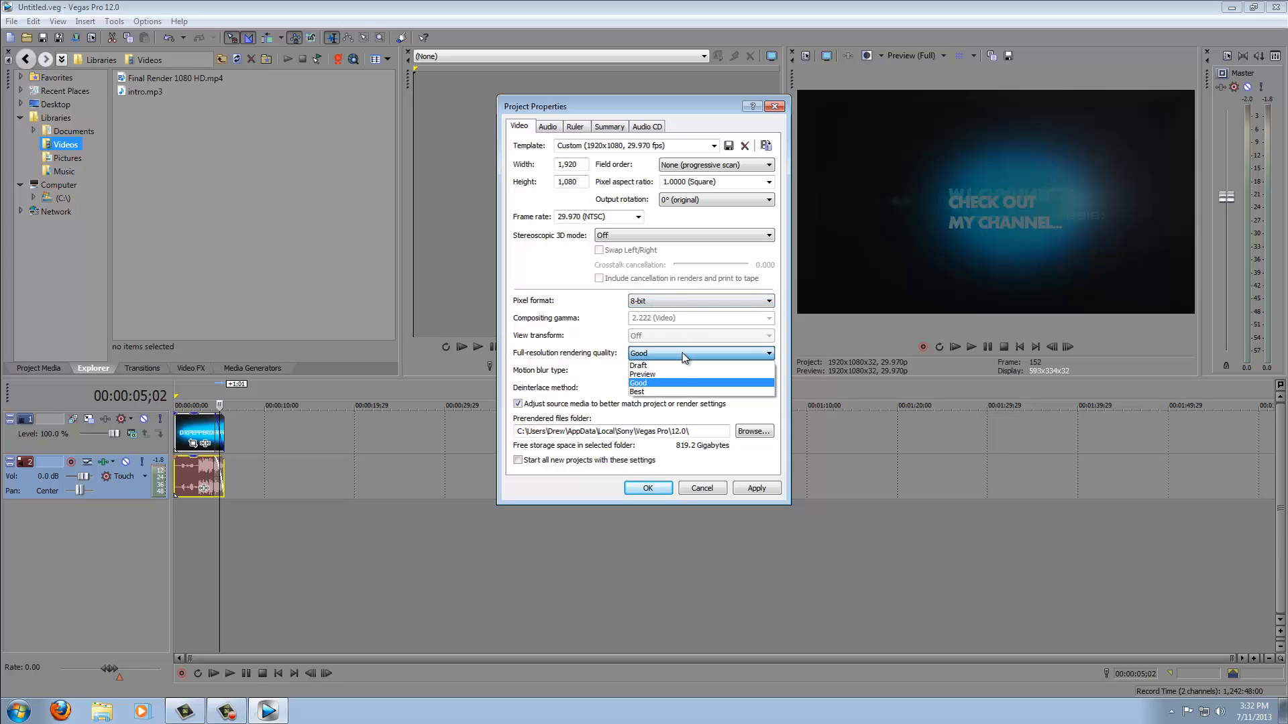
{"action": "left_click", "coordinate": [676, 391]}
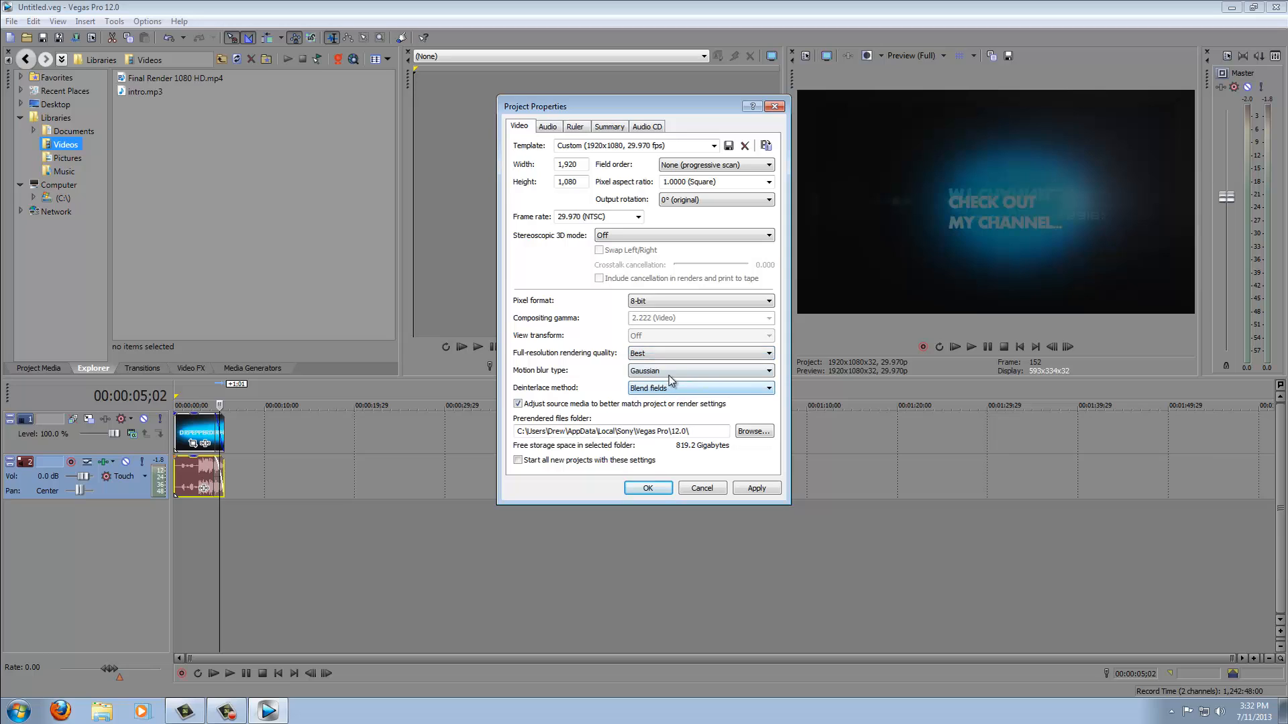
{"action": "left_click", "coordinate": [677, 373]}
{"action": "left_click", "coordinate": [677, 375]}
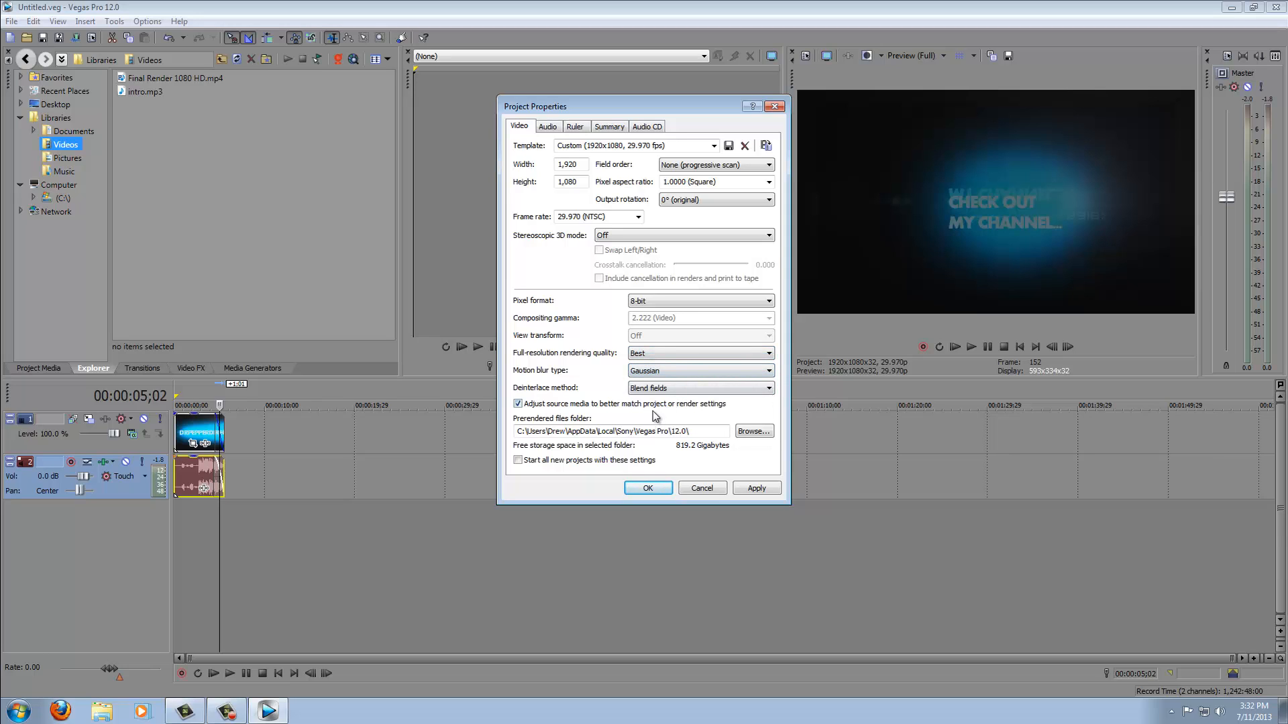
{"action": "left_click", "coordinate": [548, 127]}
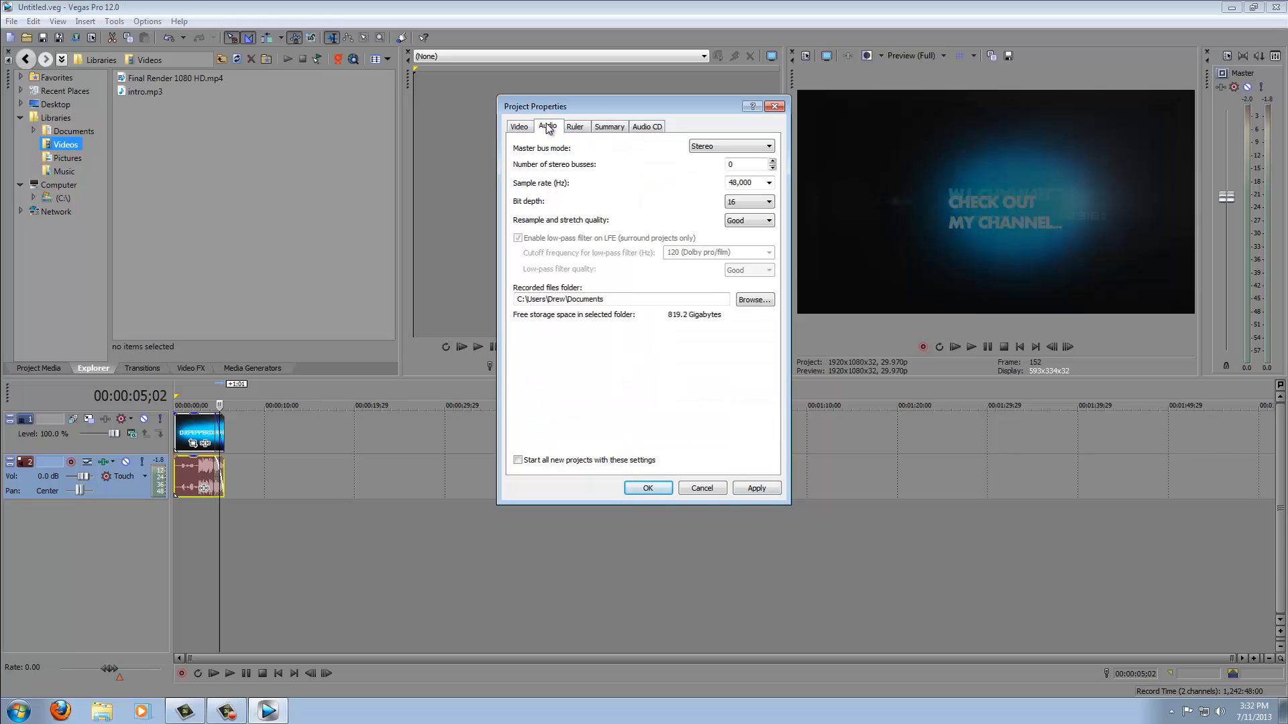
- Look through the Ruler, Summary, Audio CD and Video tabs of Project Properties, then confirm the dialog
{"action": "left_click", "coordinate": [584, 131]}
{"action": "left_click", "coordinate": [615, 132]}
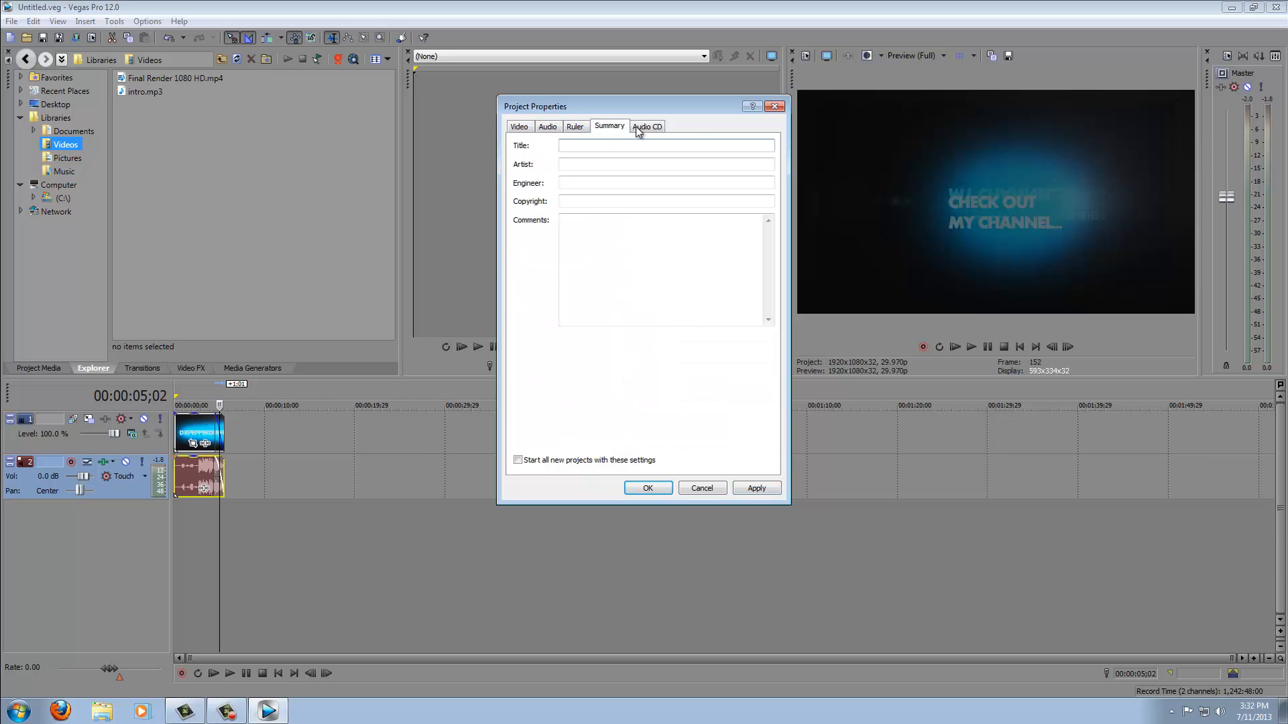
{"action": "left_click", "coordinate": [642, 130]}
{"action": "left_click", "coordinate": [527, 129]}
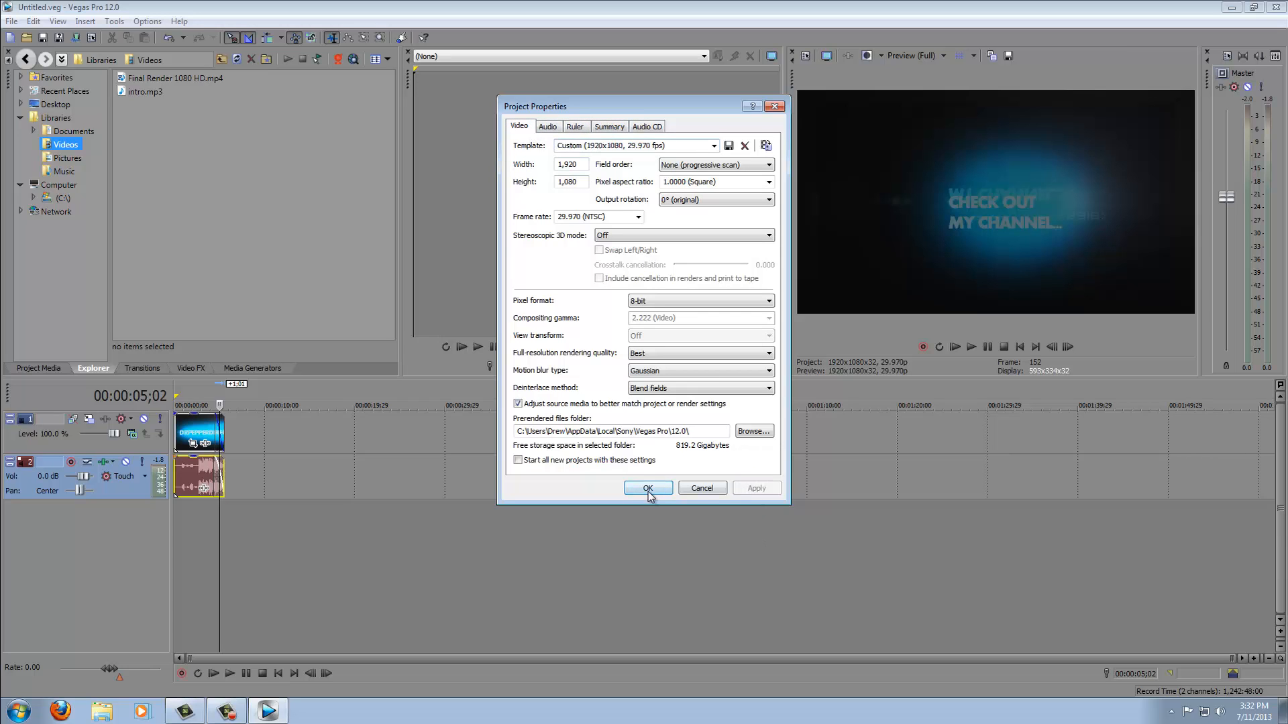
{"action": "left_click", "coordinate": [647, 488]}
- Open Render As and pick the MainConcept AVC/AAC Internet HD 1080p template
{"action": "left_click", "coordinate": [11, 21]}
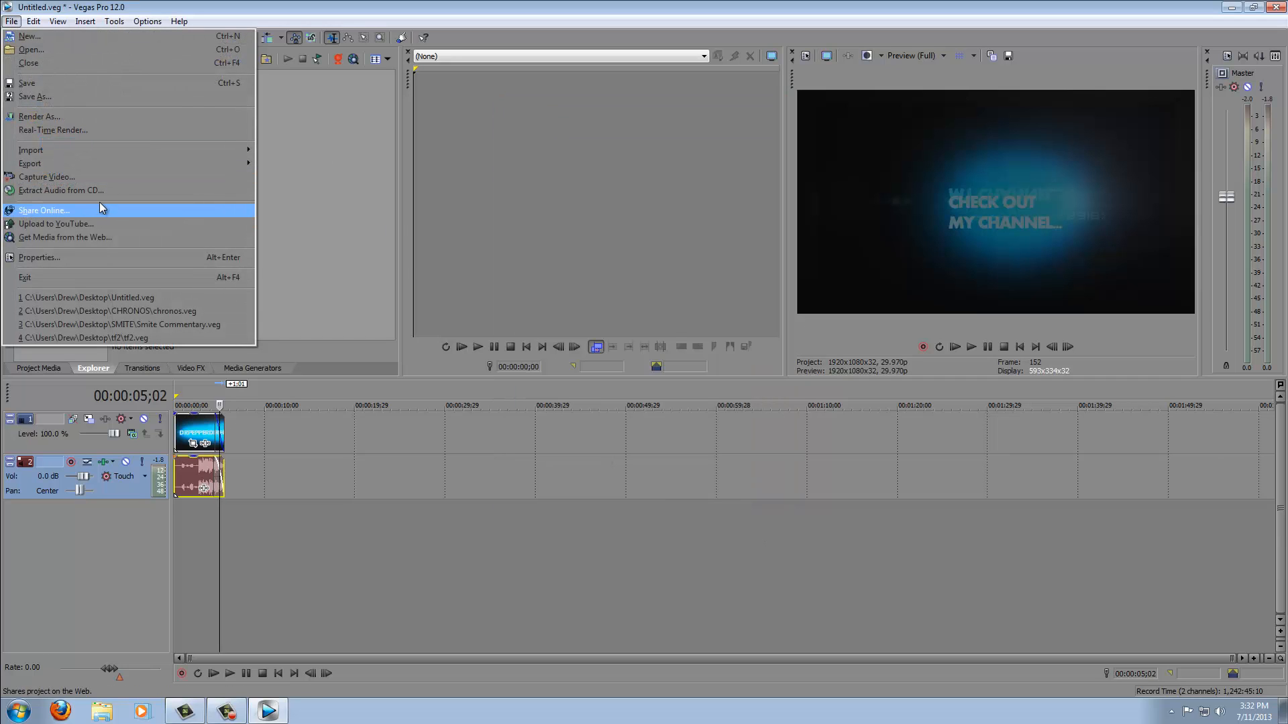
{"action": "left_click", "coordinate": [95, 116]}
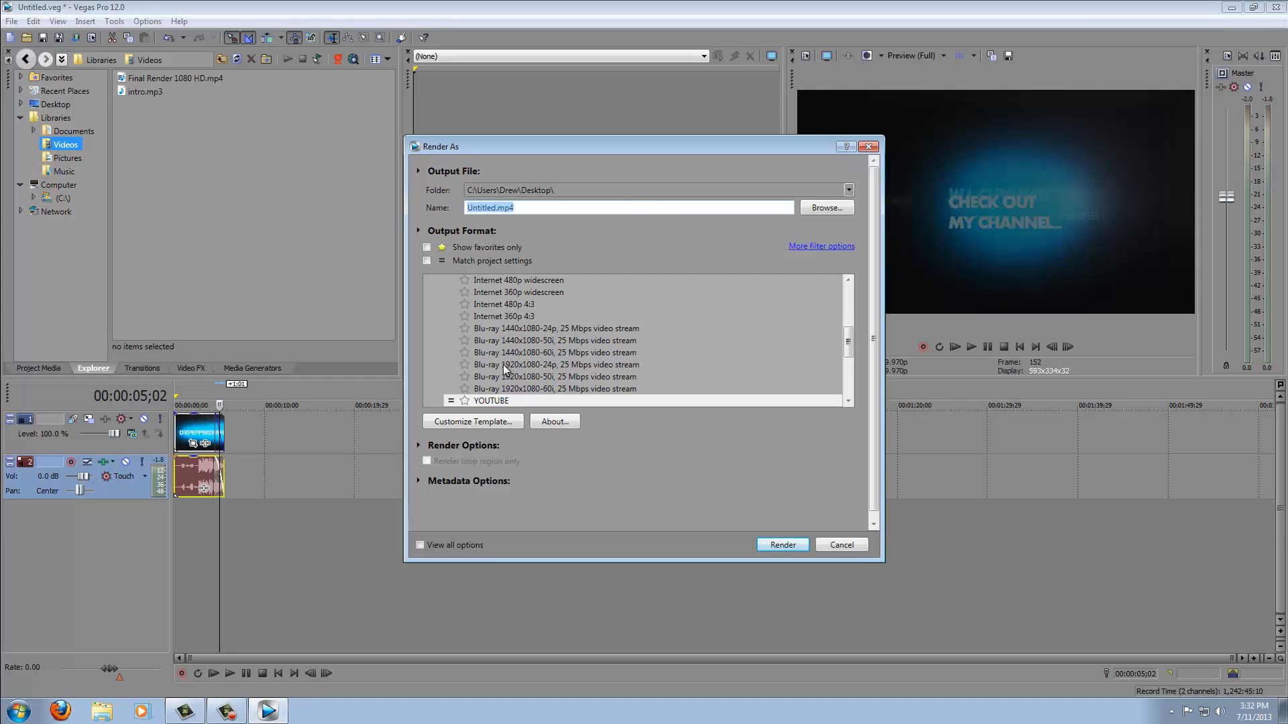
{"action": "left_click_drag", "start_coordinate": [849, 342], "coordinate": [847, 277]}
{"action": "left_click", "coordinate": [428, 326]}
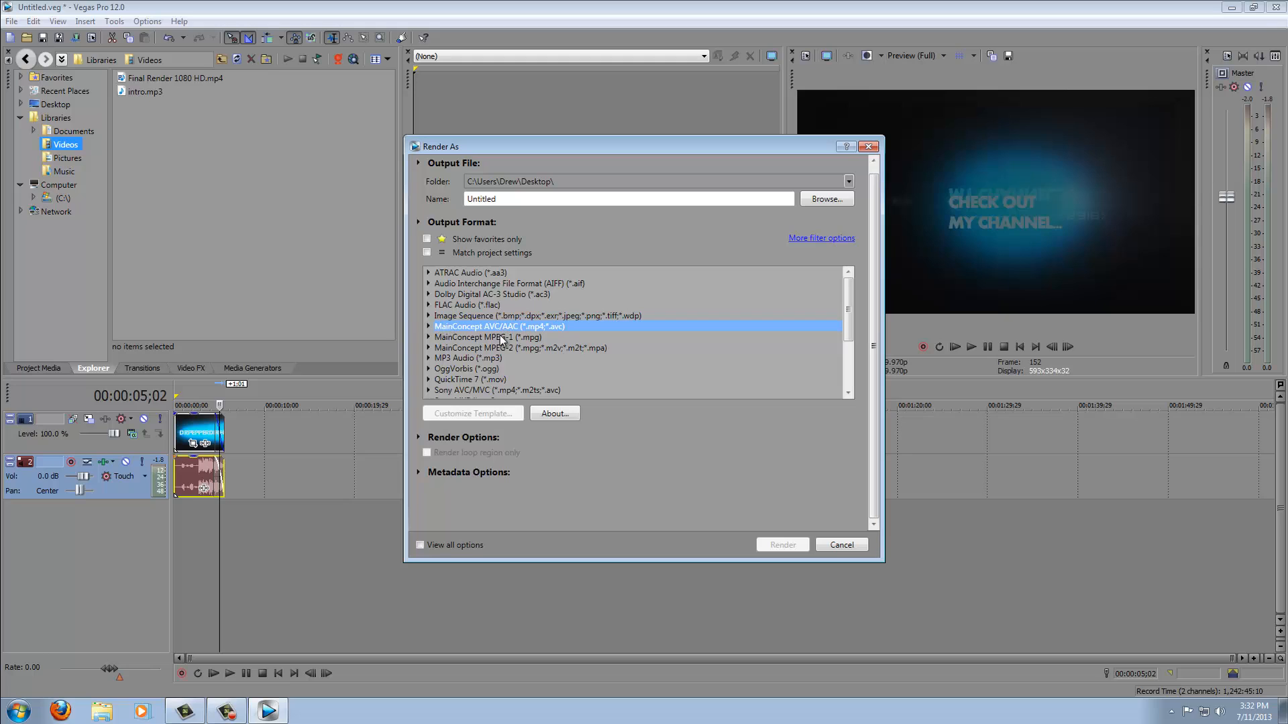
{"action": "left_click", "coordinate": [430, 327]}
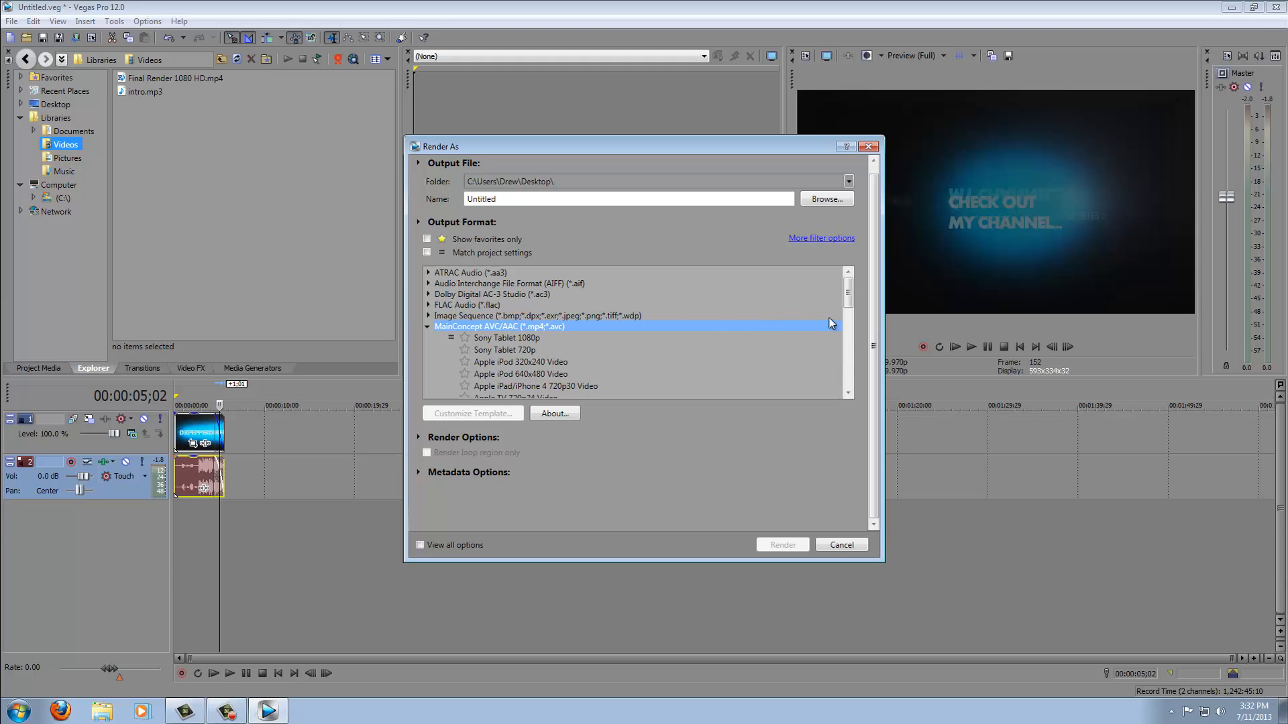
{"action": "scroll", "coordinate": [809, 324], "scroll_direction": "down", "scroll_amount": 1}
{"action": "scroll", "coordinate": [772, 311], "scroll_direction": "down", "scroll_amount": 1}
{"action": "scroll", "coordinate": [758, 314], "scroll_direction": "down", "scroll_amount": 1}
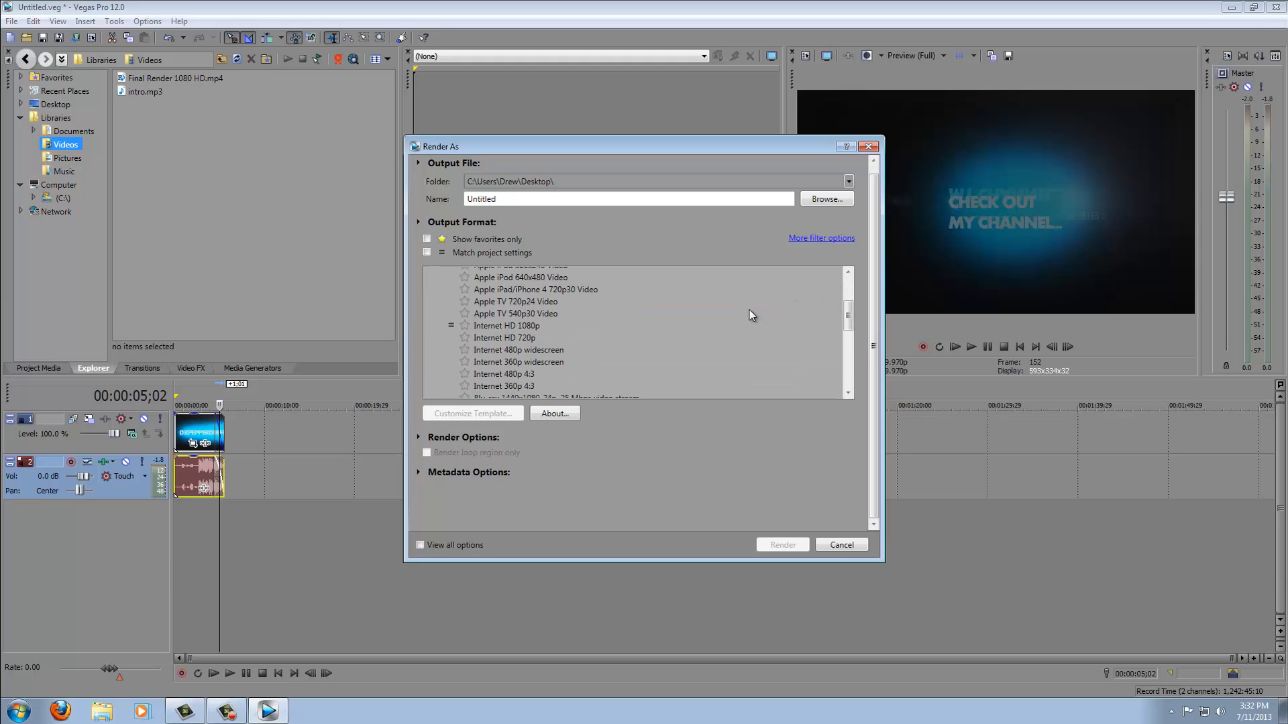
{"action": "scroll", "coordinate": [545, 324], "scroll_direction": "down", "scroll_amount": 3}
{"action": "scroll", "coordinate": [544, 323], "scroll_direction": "up", "scroll_amount": 3}
{"action": "left_click", "coordinate": [544, 325]}
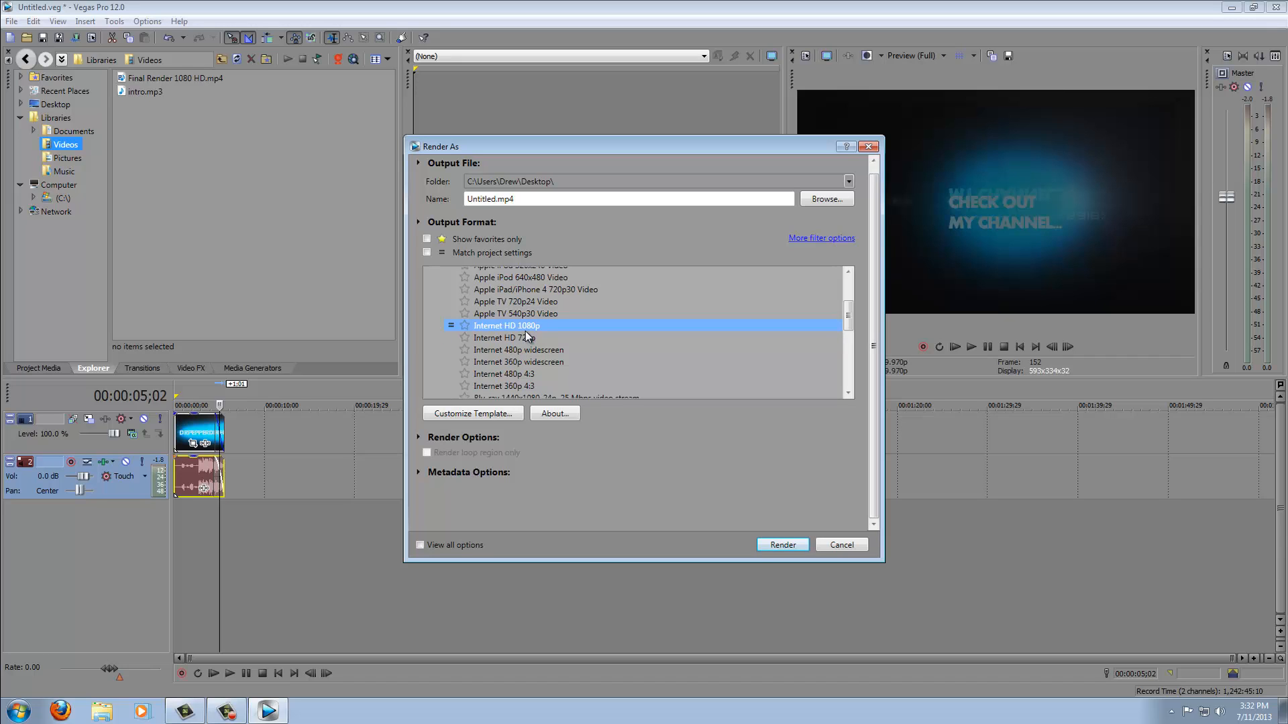
- Customize the template, setting the frame size to HD 1080 (1920x1080) and frame rate to 29.970
{"action": "left_click", "coordinate": [503, 412]}
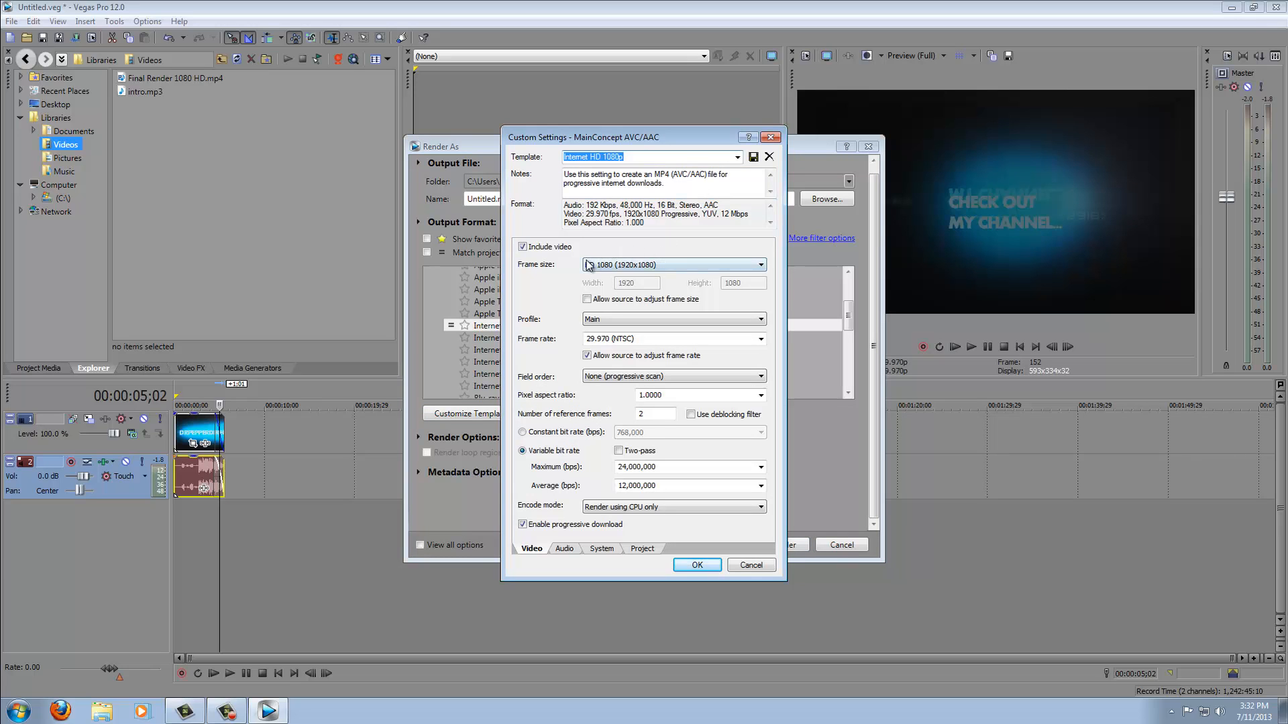
{"action": "left_click", "coordinate": [629, 265]}
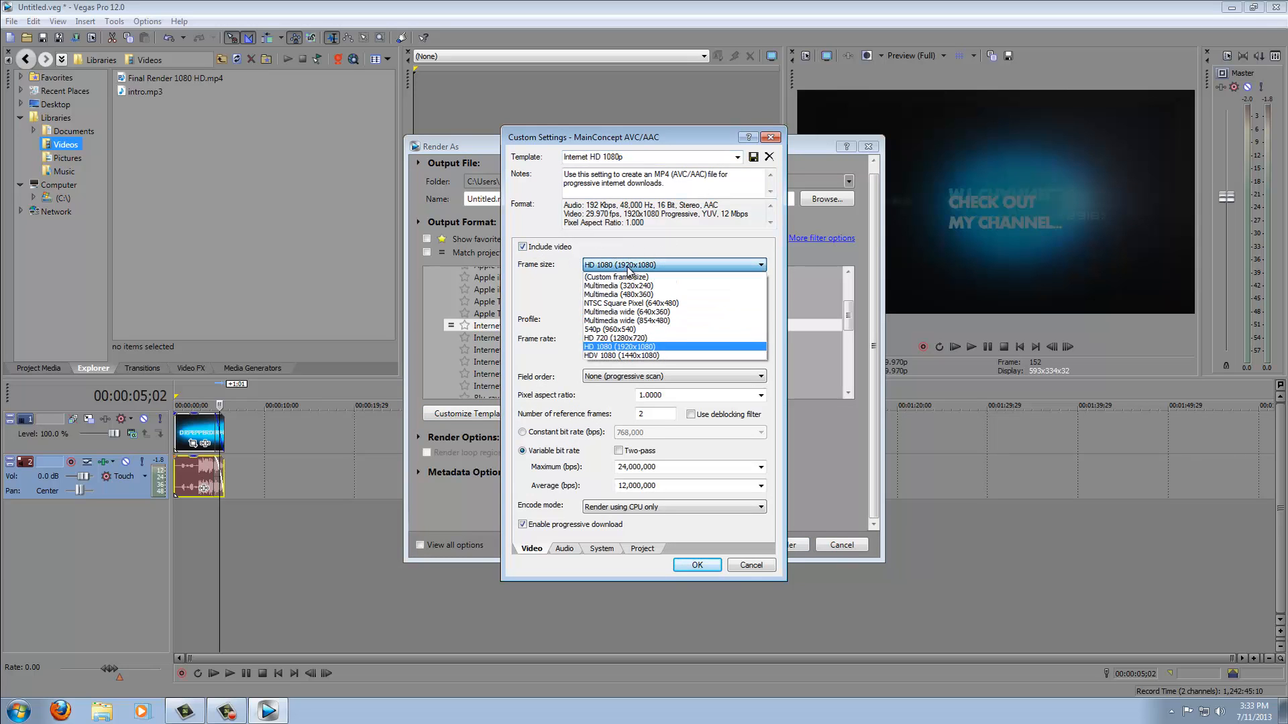
{"action": "left_click", "coordinate": [656, 348]}
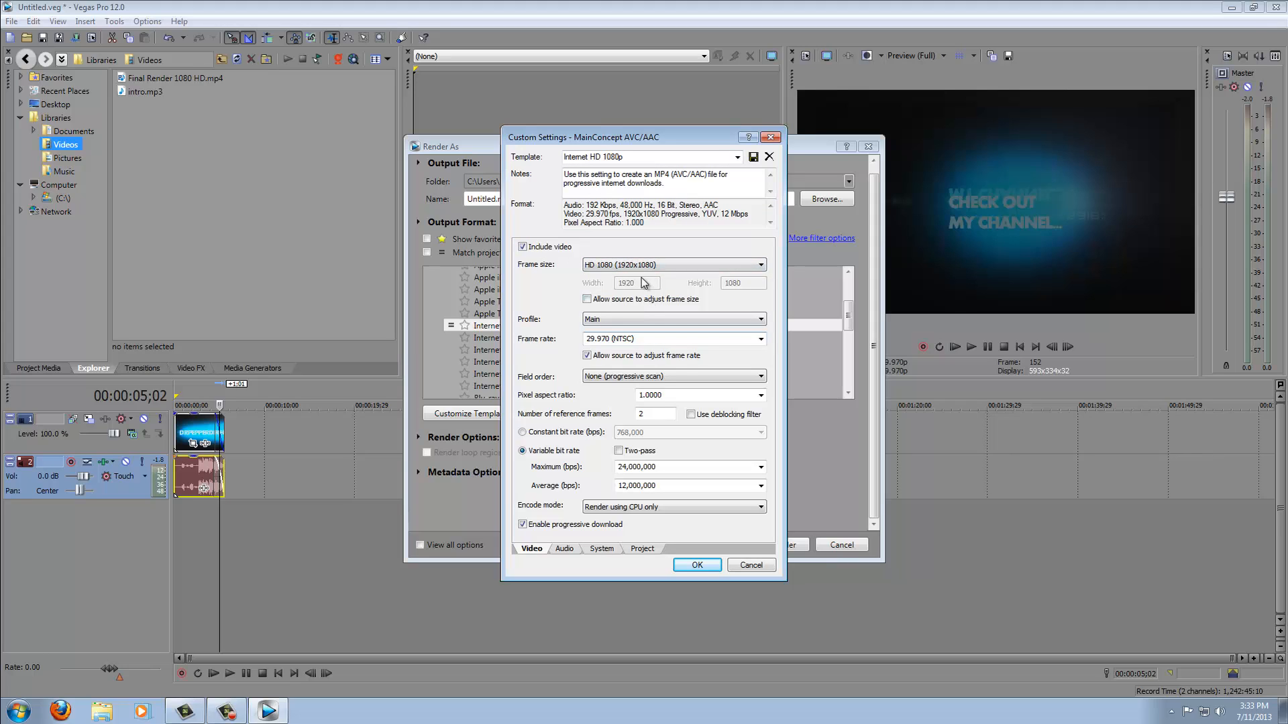
{"action": "left_click", "coordinate": [630, 266]}
{"action": "left_click", "coordinate": [550, 338]}
{"action": "left_click", "coordinate": [637, 319]}
{"action": "left_click", "coordinate": [639, 334]}
{"action": "left_click", "coordinate": [649, 340]}
{"action": "left_click", "coordinate": [761, 340]}
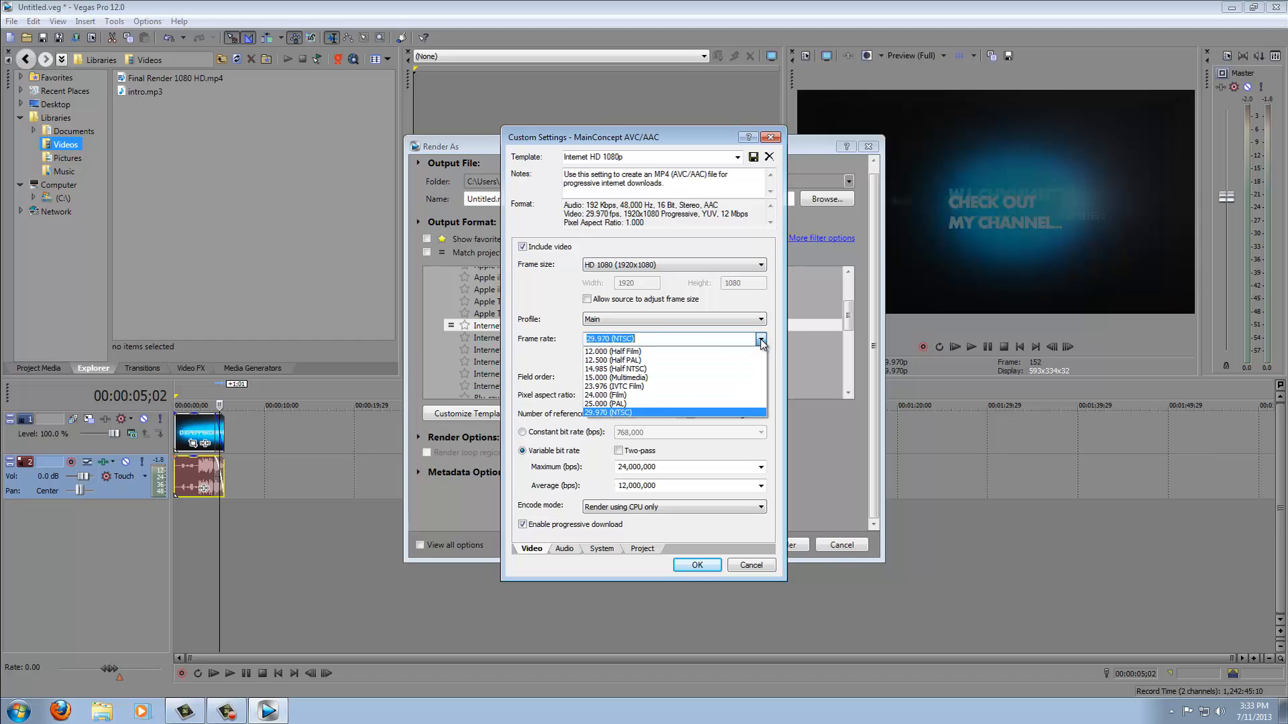
{"action": "left_click", "coordinate": [761, 340]}
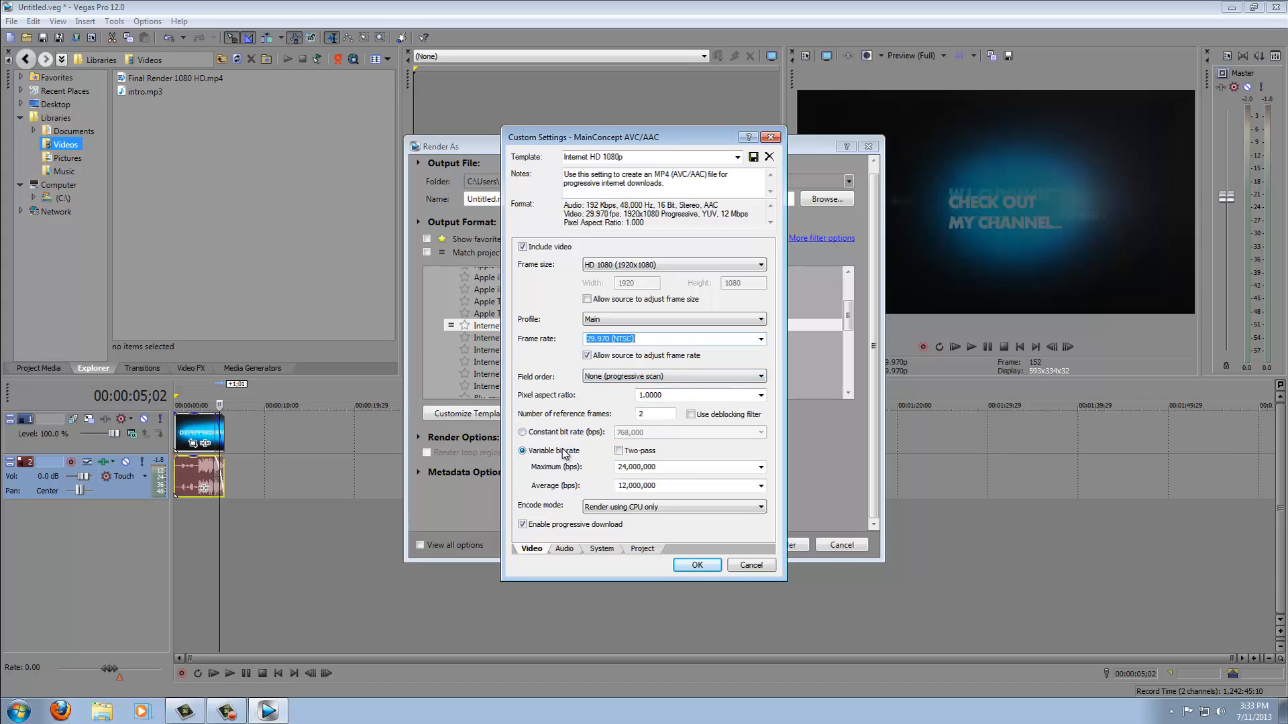
- Set the template's encode mode to Render using CPU only
{"action": "left_click", "coordinate": [617, 507]}
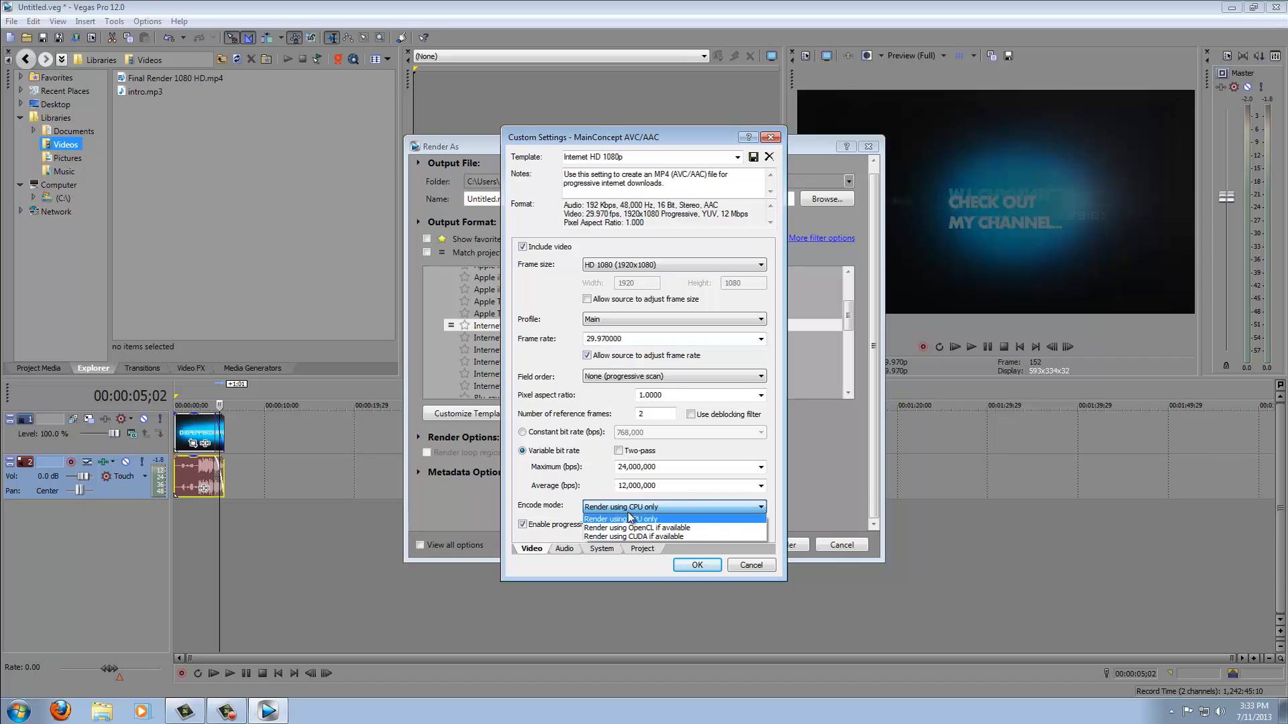
{"action": "left_click", "coordinate": [629, 518]}
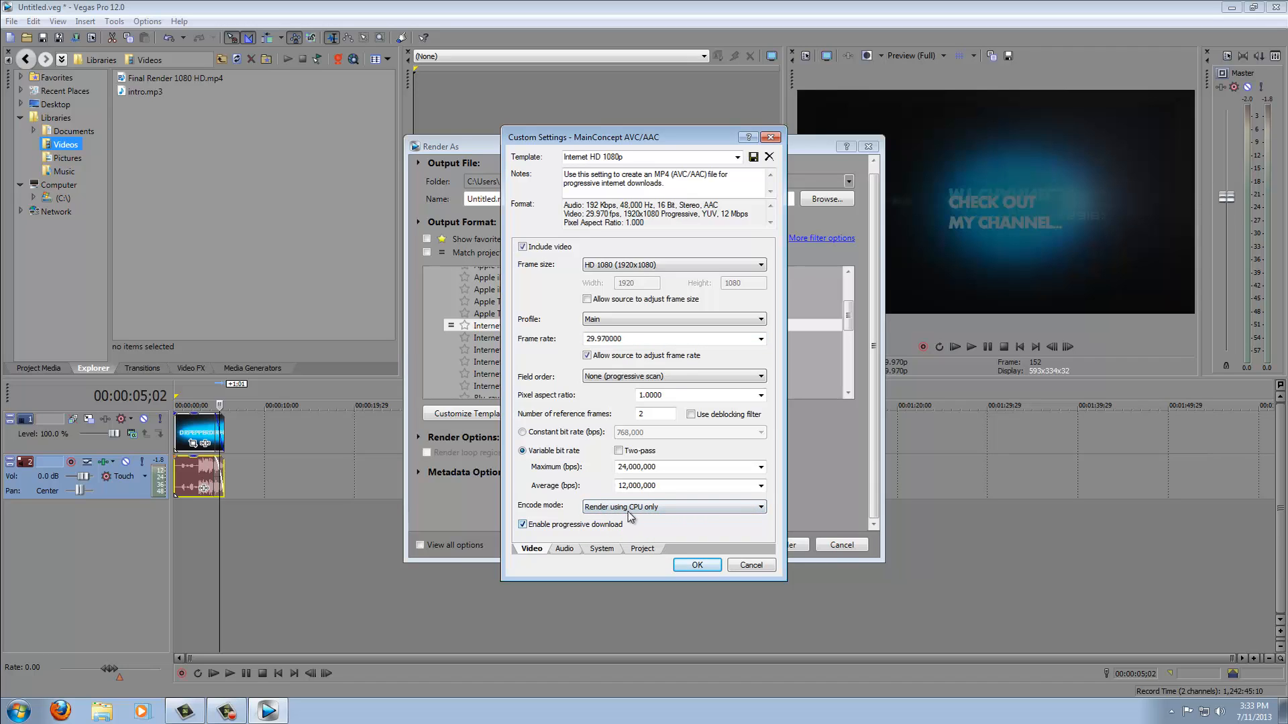
{"action": "left_click", "coordinate": [629, 508]}
{"action": "left_click", "coordinate": [629, 518]}
{"action": "left_click", "coordinate": [616, 508]}
{"action": "left_click", "coordinate": [616, 518]}
- Set the template's audio bit rate to 512,000 bps
{"action": "left_click", "coordinate": [565, 550]}
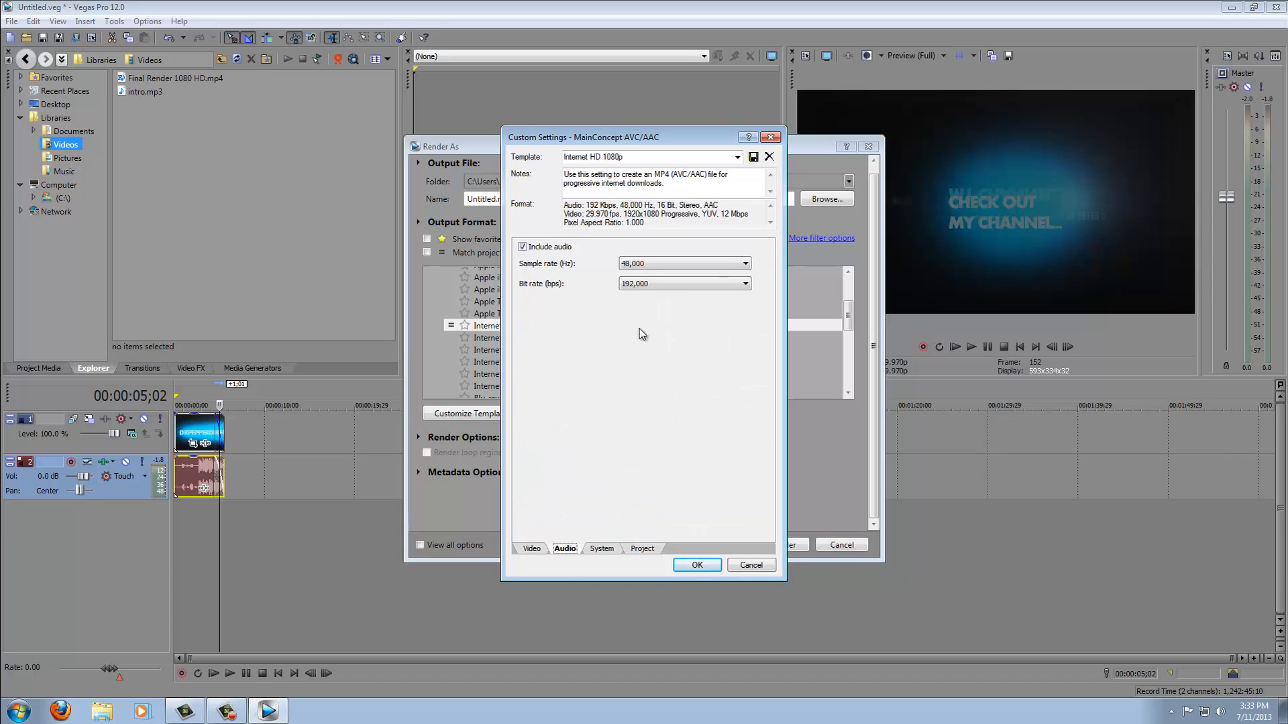
{"action": "left_click", "coordinate": [656, 283]}
{"action": "left_click", "coordinate": [657, 271]}
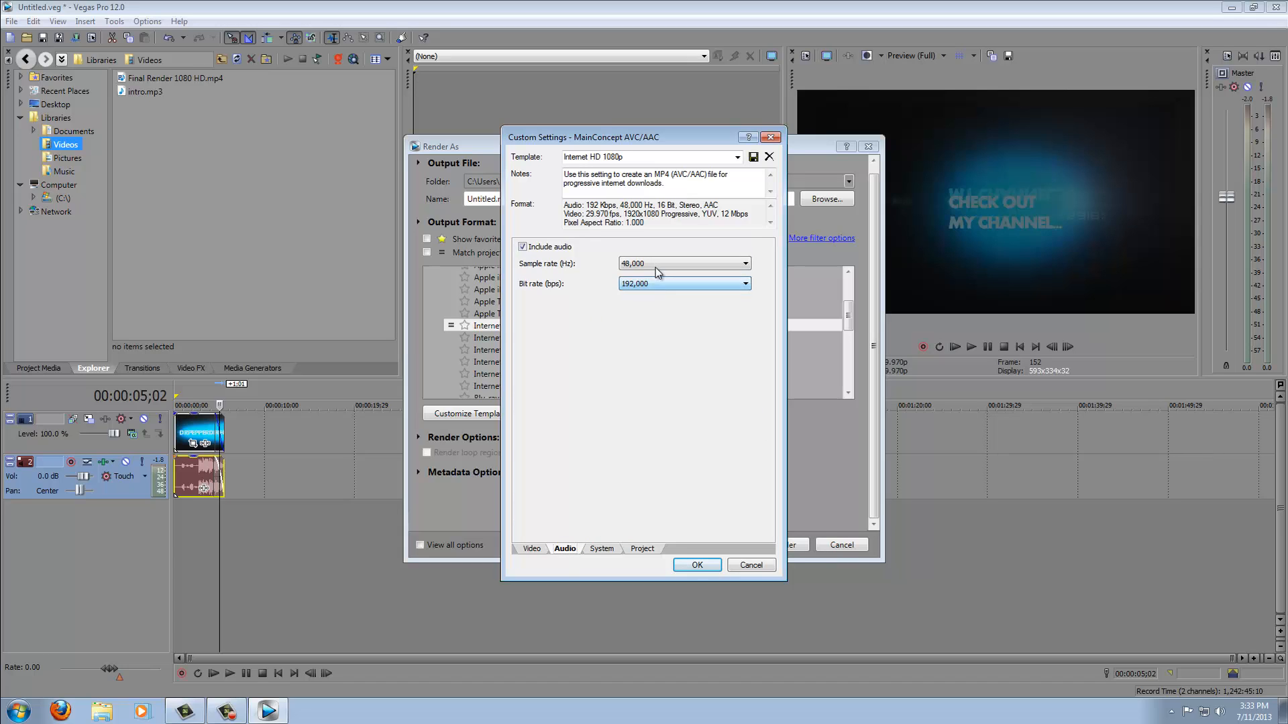
{"action": "left_click", "coordinate": [656, 268]}
{"action": "left_click", "coordinate": [655, 256]}
{"action": "left_click", "coordinate": [656, 284]}
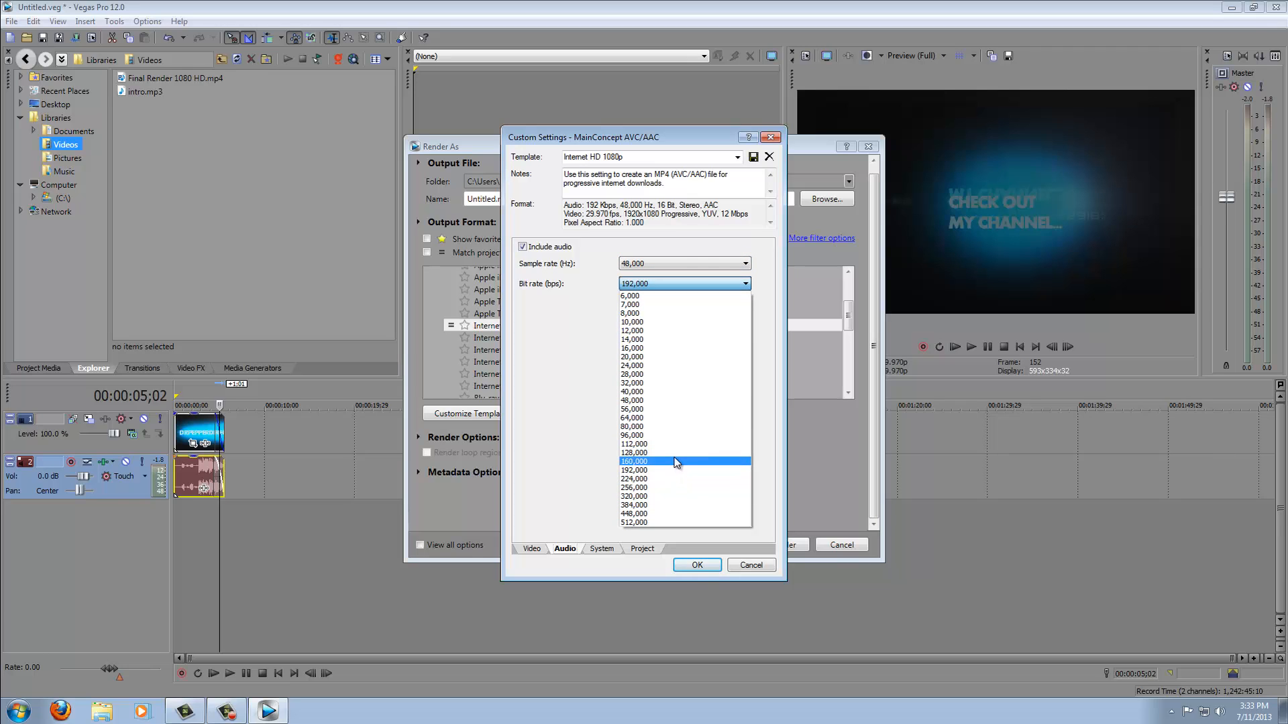
{"action": "left_click", "coordinate": [676, 462]}
{"action": "left_click", "coordinate": [669, 285]}
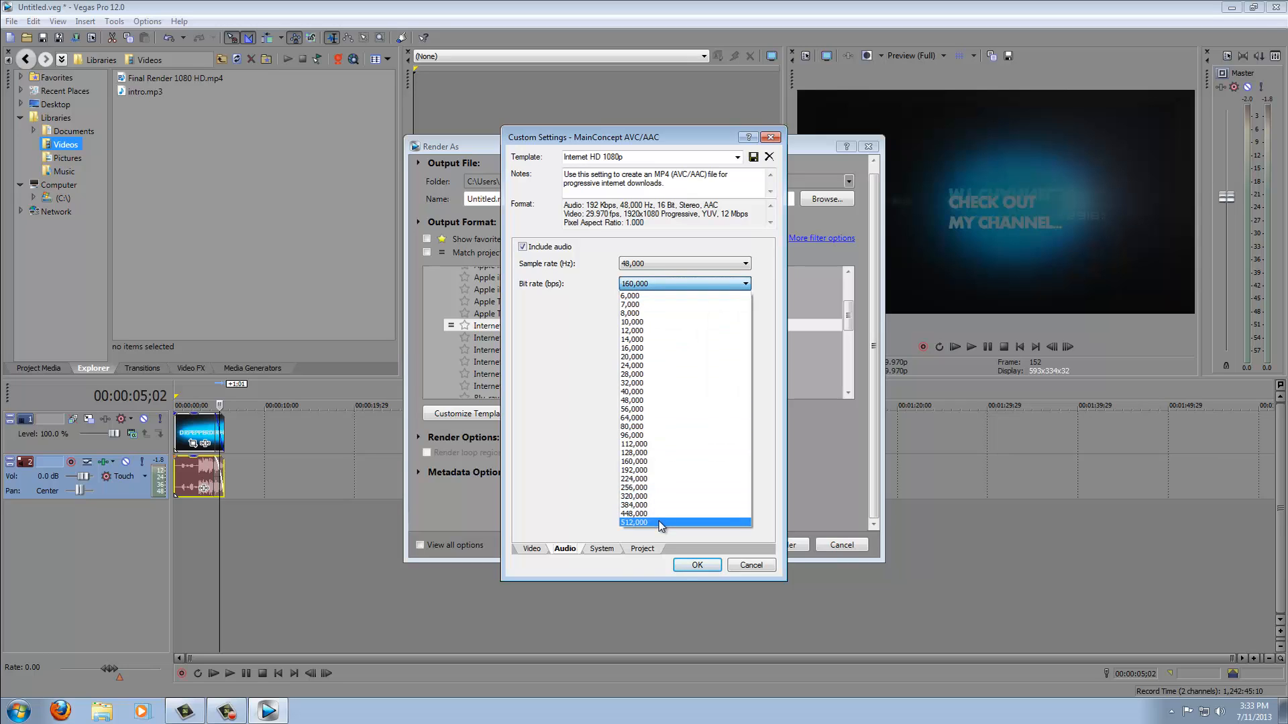
{"action": "left_click", "coordinate": [686, 528]}
- Review the System and Project tabs of the template and confirm the custom settings
{"action": "left_click", "coordinate": [601, 549]}
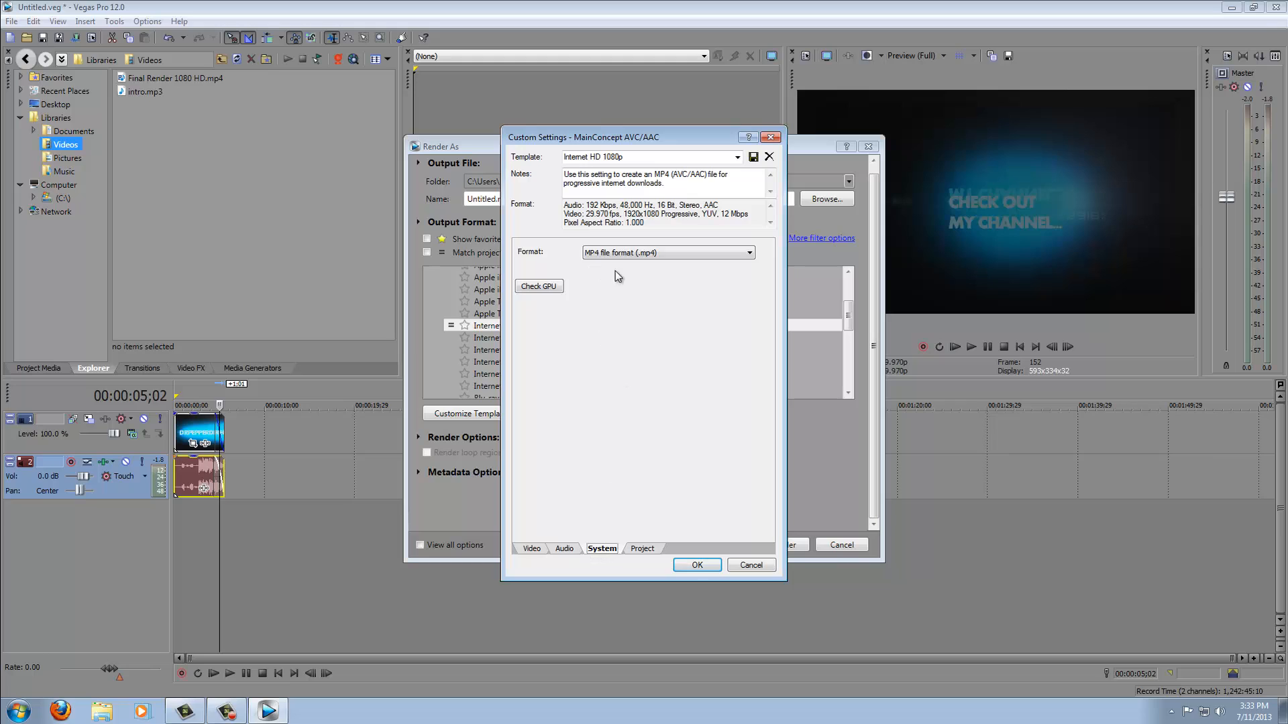
{"action": "left_click", "coordinate": [655, 555]}
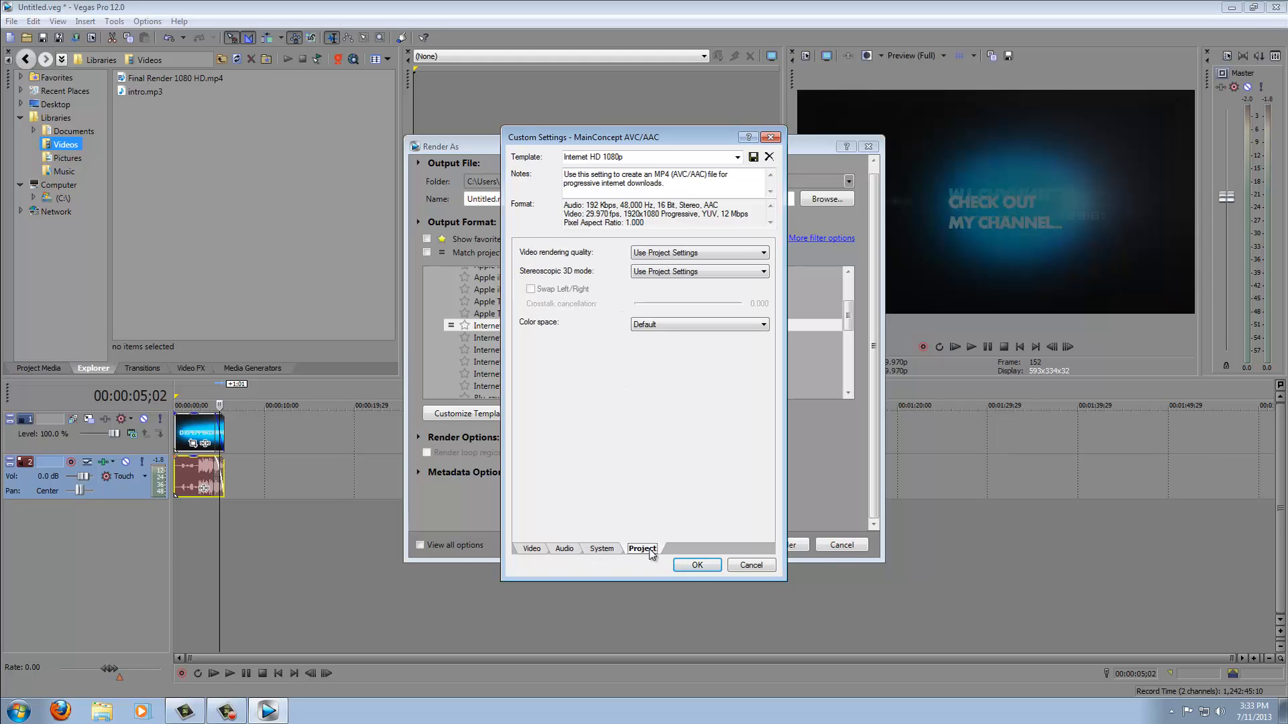
{"action": "left_click", "coordinate": [697, 566]}
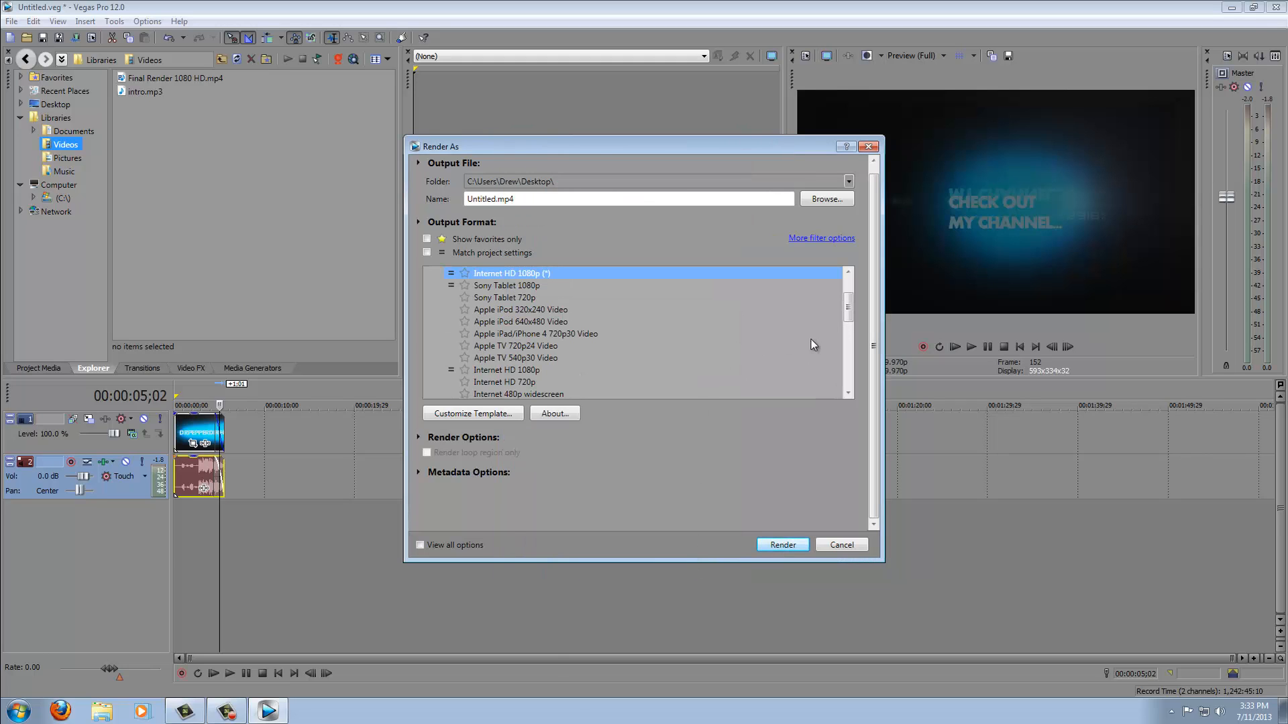
- Keep the output file as Untitled.mp4 in the Desktop folder and render the project
{"action": "left_click_drag", "start_coordinate": [846, 318], "coordinate": [827, 354]}
{"action": "left_click", "coordinate": [483, 313]}
{"action": "double_click", "coordinate": [549, 203]}
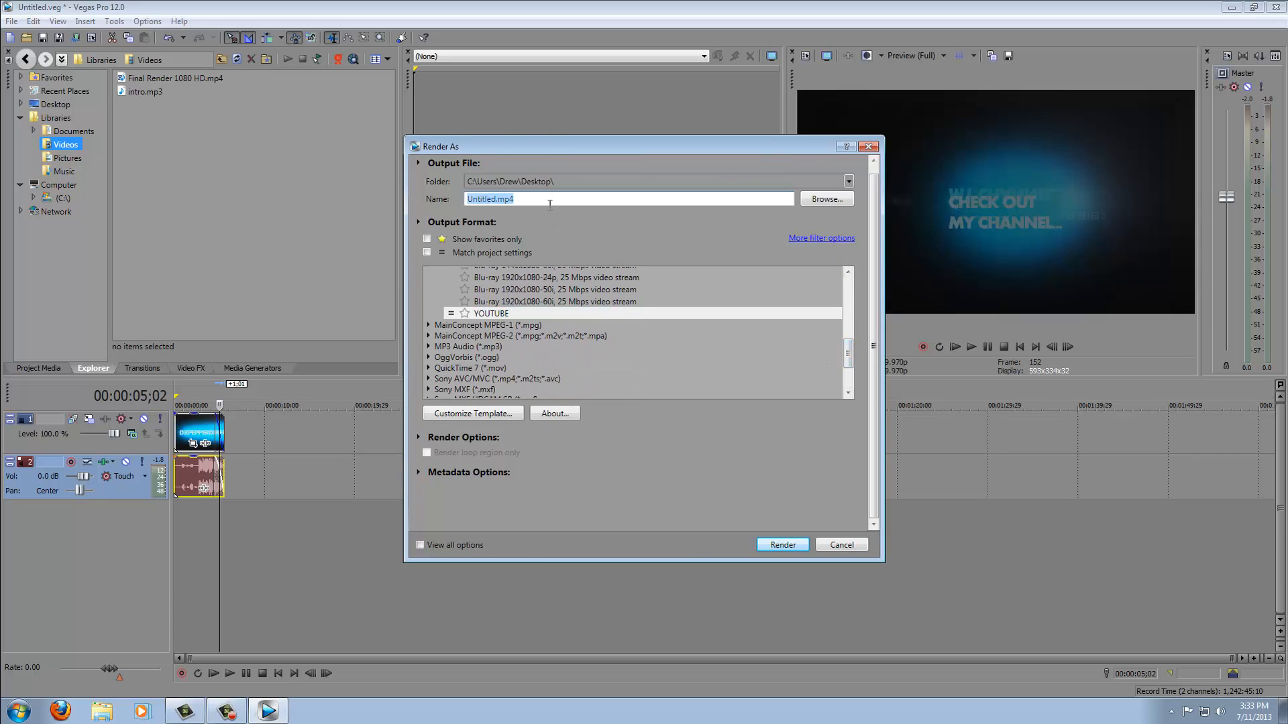
{"action": "left_click", "coordinate": [550, 199]}
{"action": "left_click", "coordinate": [815, 198]}
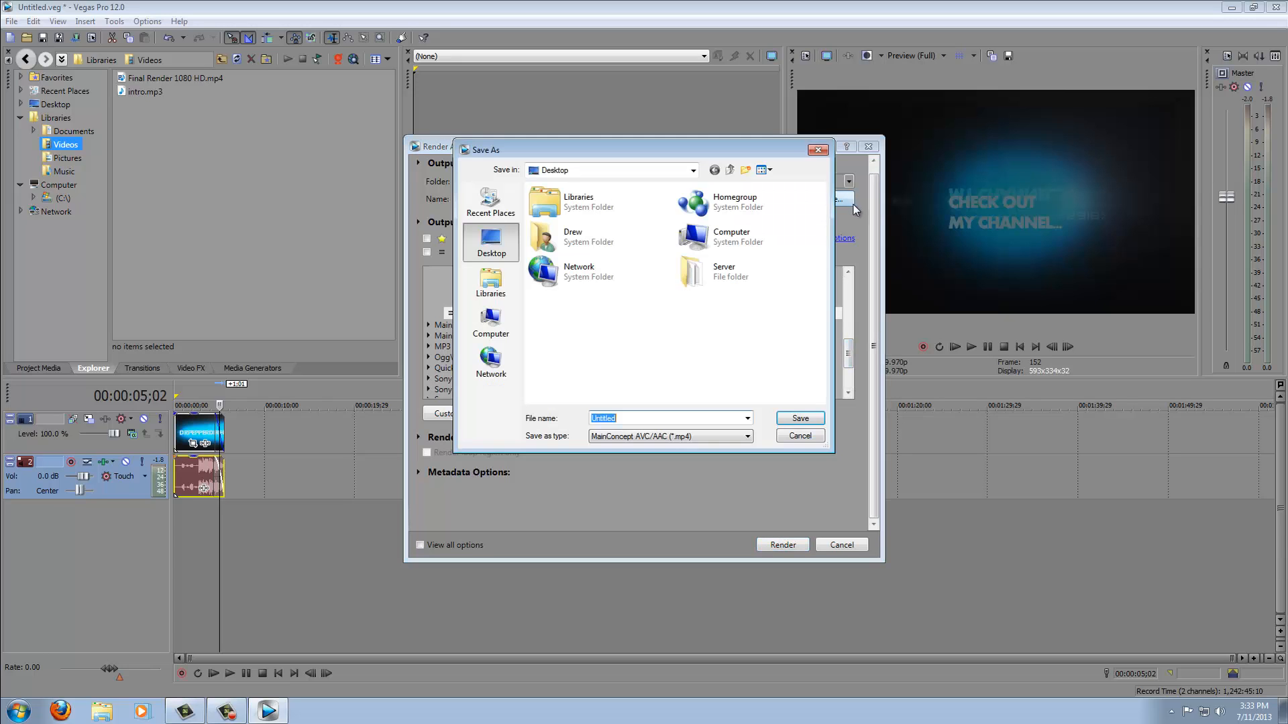
{"action": "left_click", "coordinate": [794, 420]}
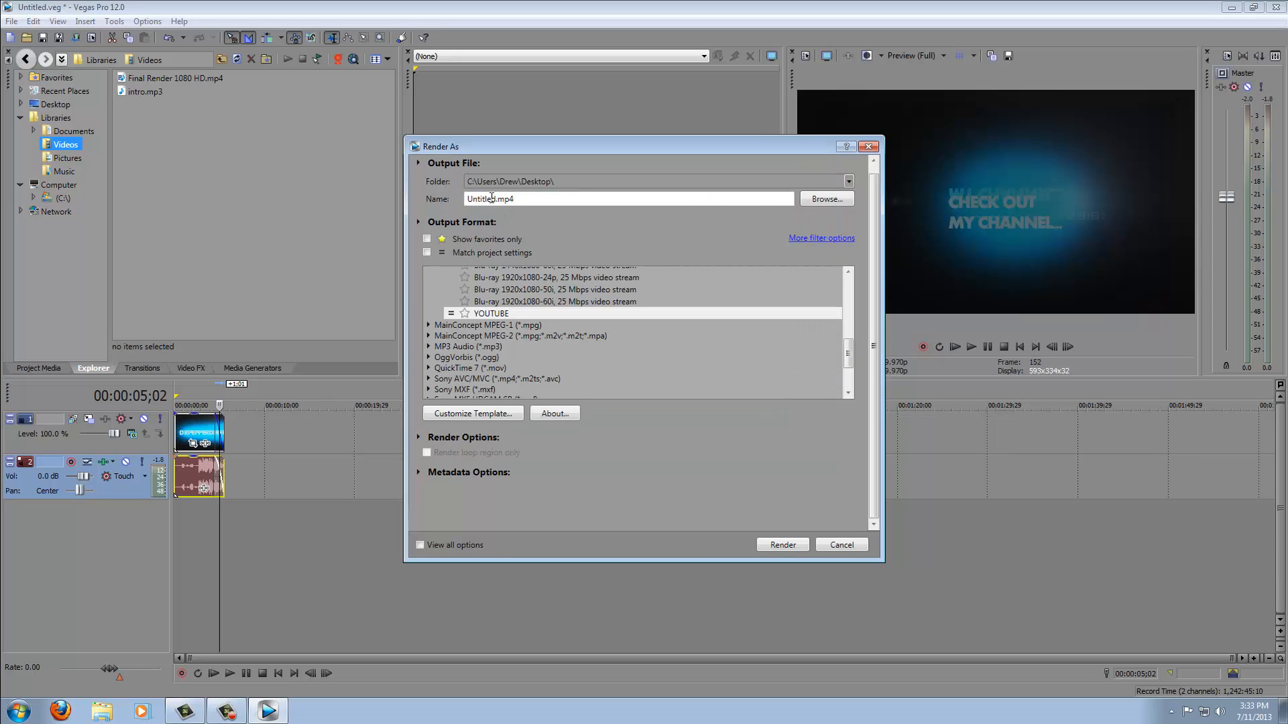
{"action": "left_click", "coordinate": [782, 544]}
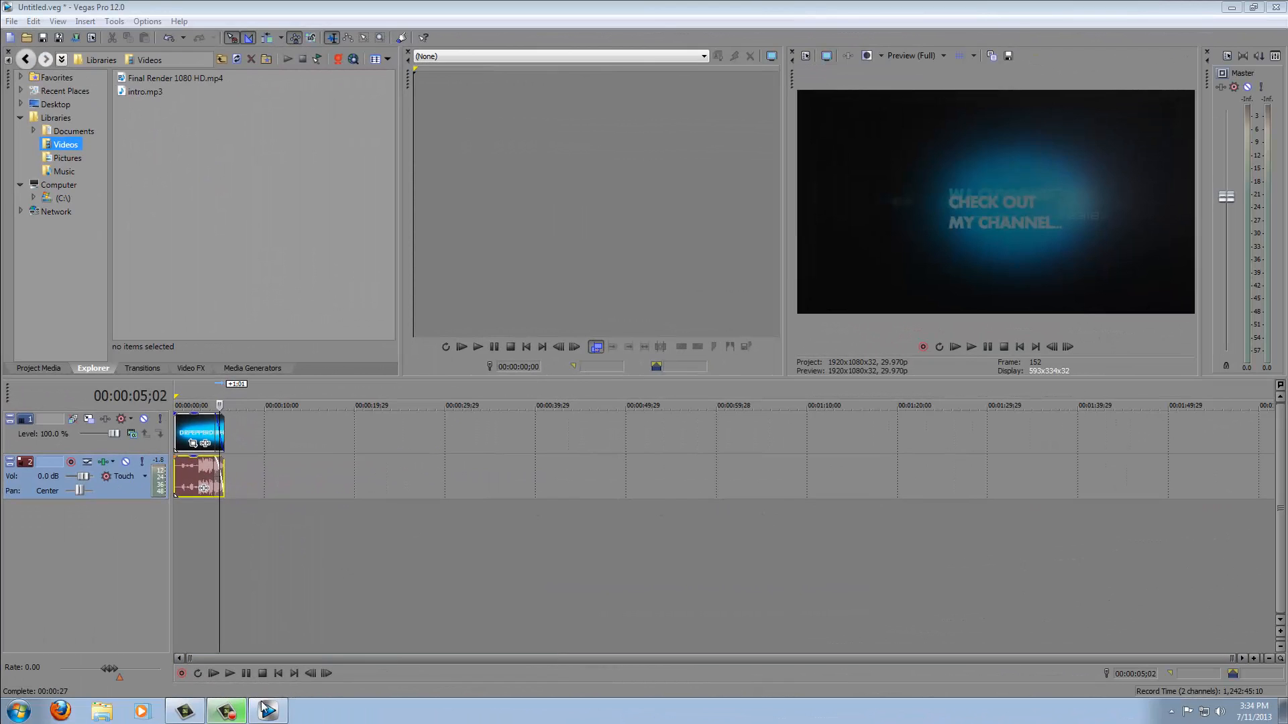
- Close Vegas Pro, saving changes to Untitled.veg
{"action": "mouse_move", "coordinate": [264, 705]}
{"action": "left_click", "coordinate": [1276, 7]}
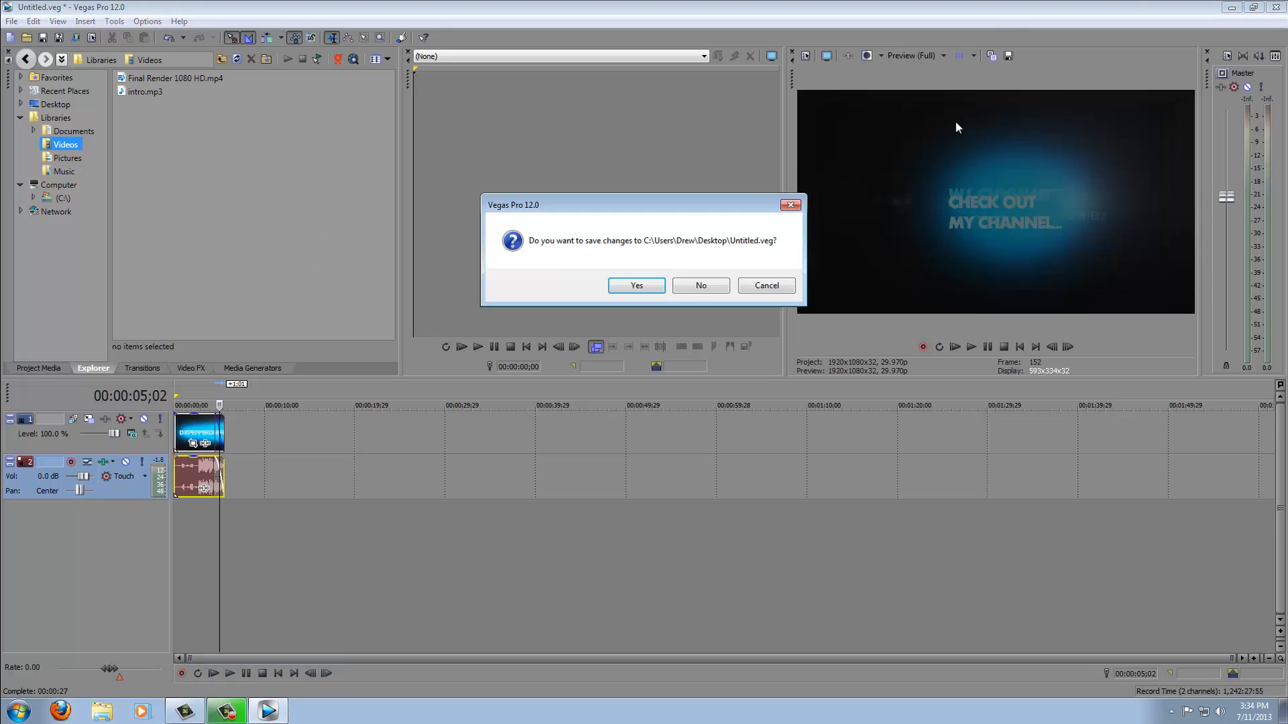
{"action": "left_click", "coordinate": [657, 288]}
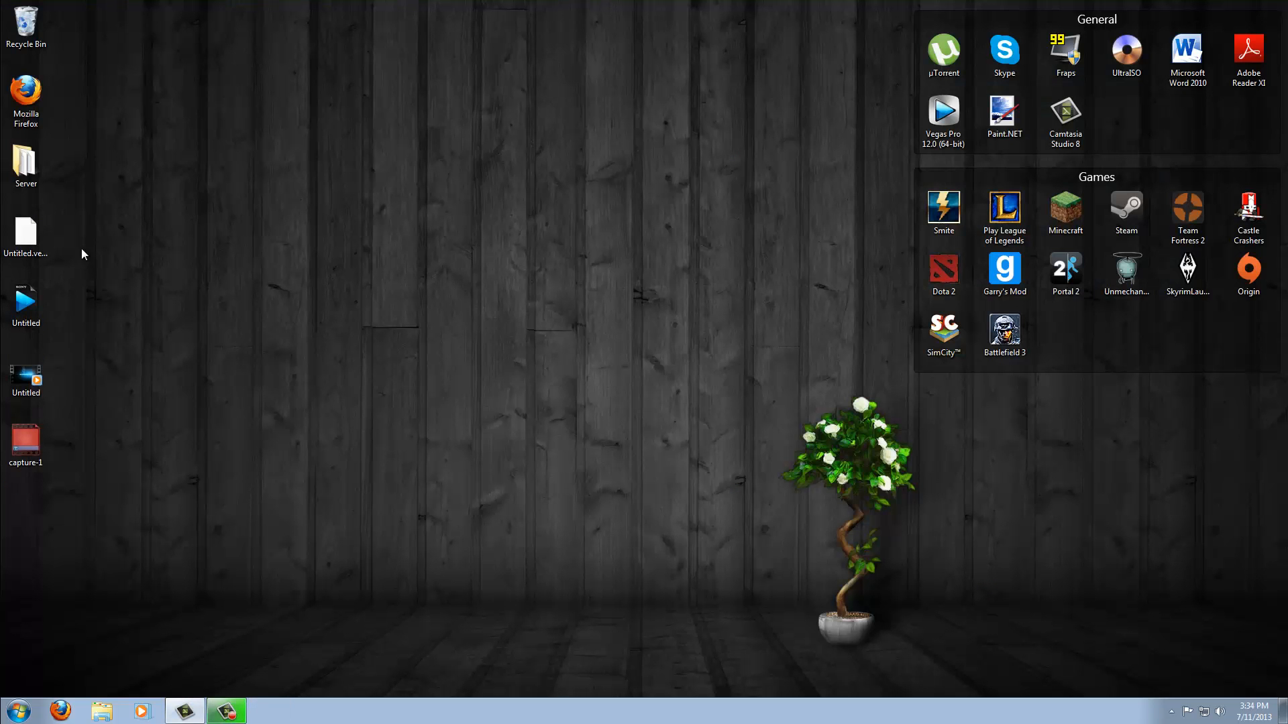
- Open the rendered Untitled video in the media player and play and scrub through it
{"action": "double_click", "coordinate": [27, 377]}
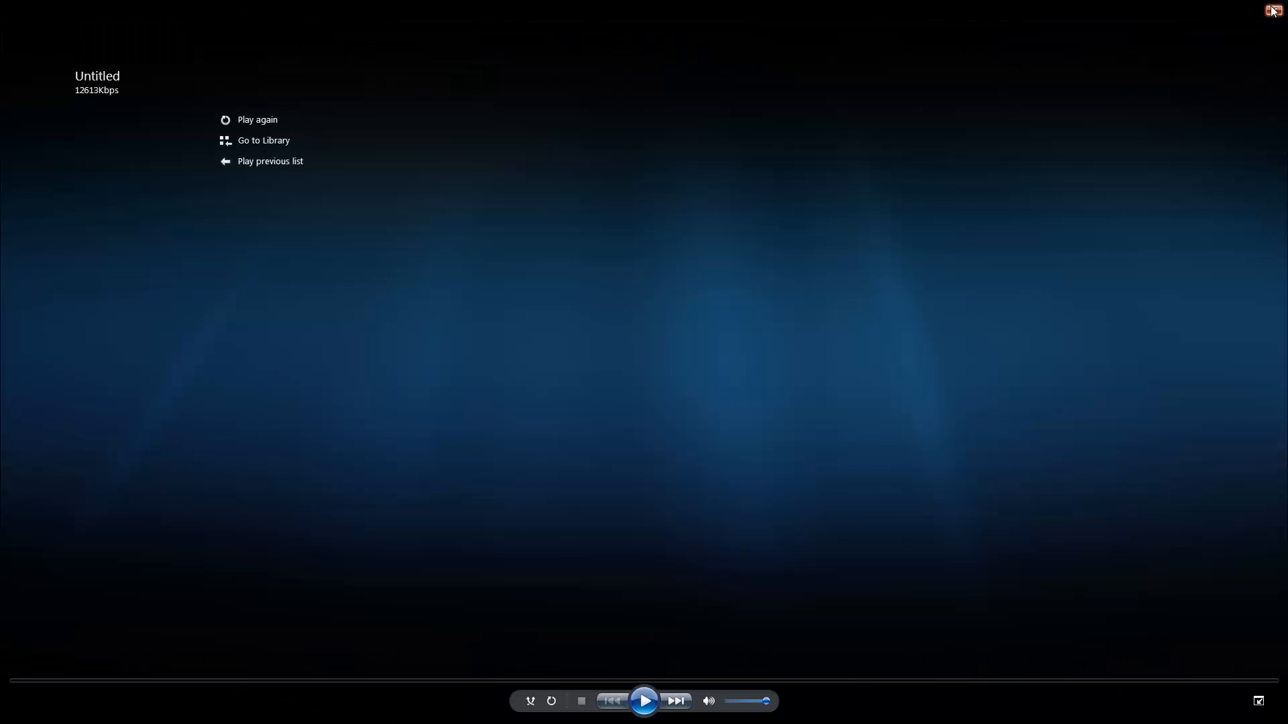
{"action": "left_click", "coordinate": [1273, 10]}
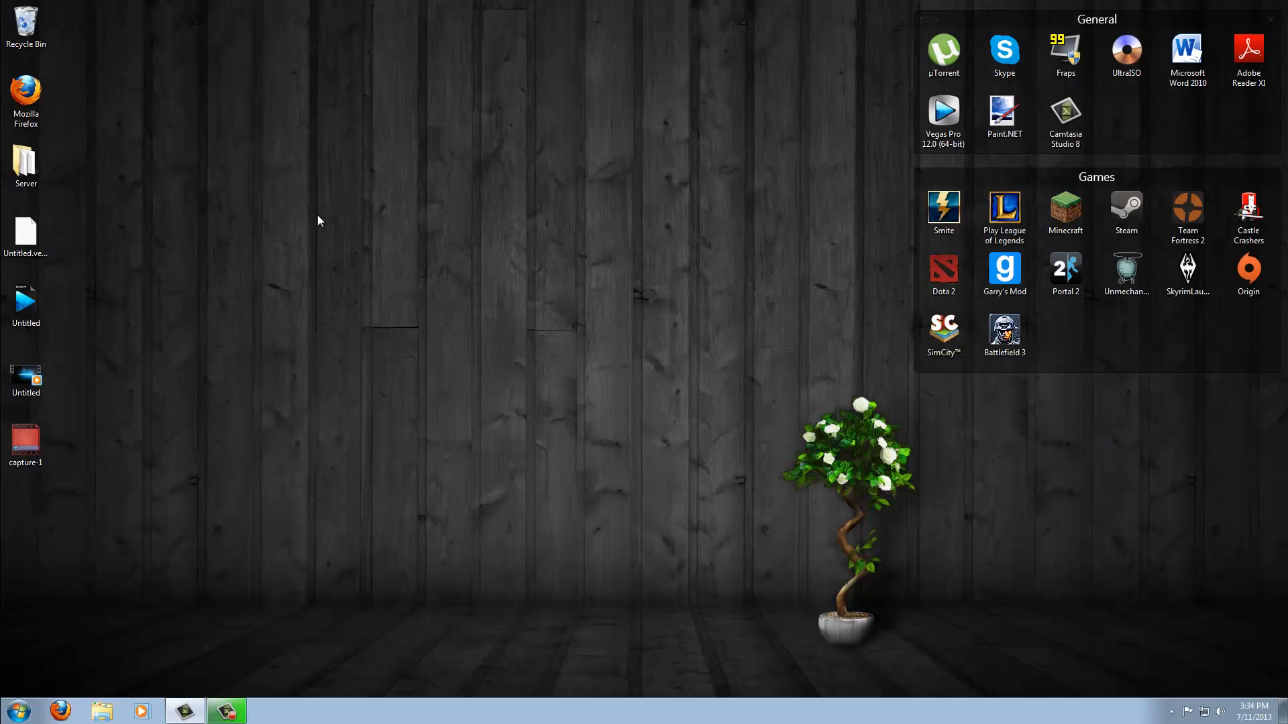
{"action": "double_click", "coordinate": [35, 365]}
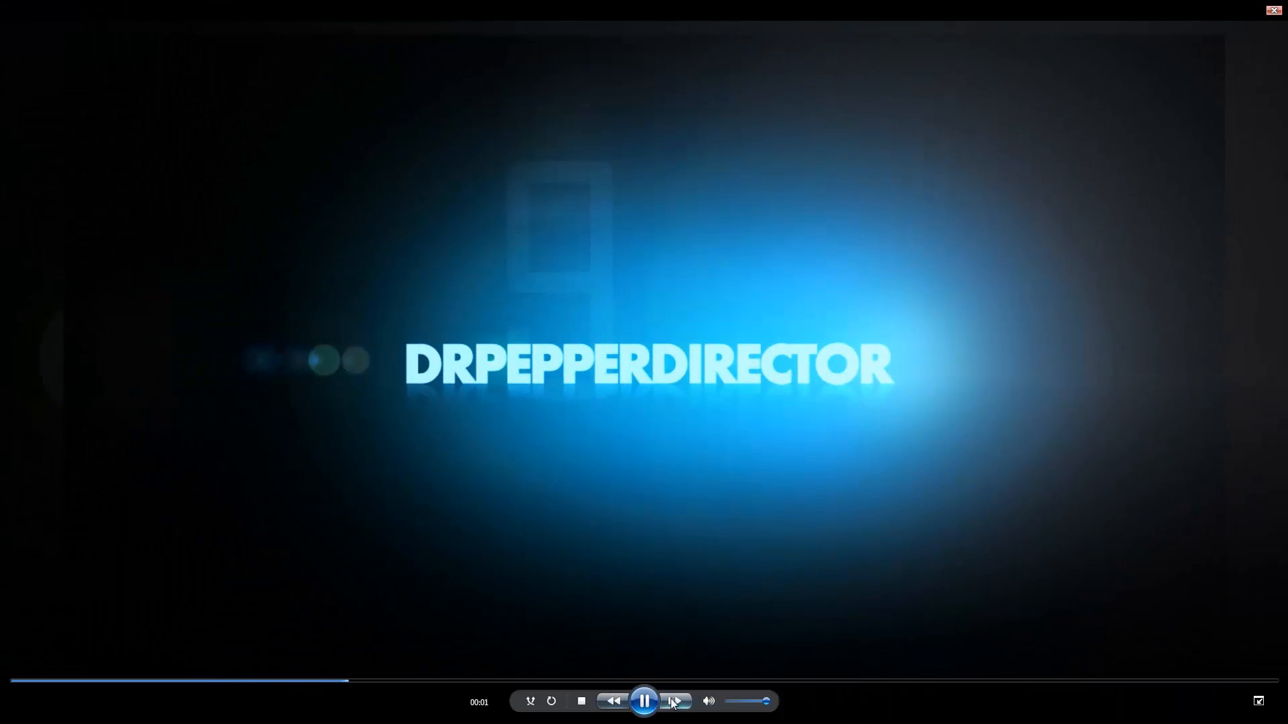
{"action": "left_click", "coordinate": [645, 702]}
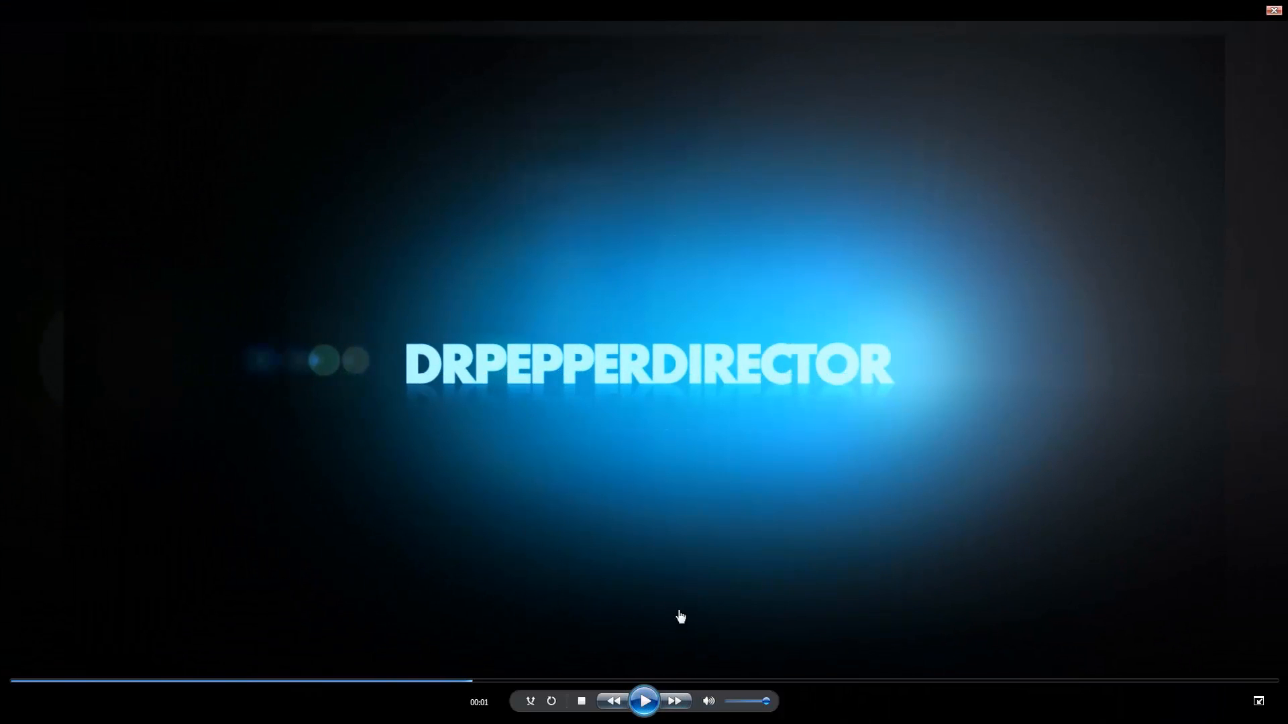
{"action": "left_click_drag", "start_coordinate": [471, 682], "coordinate": [919, 682]}
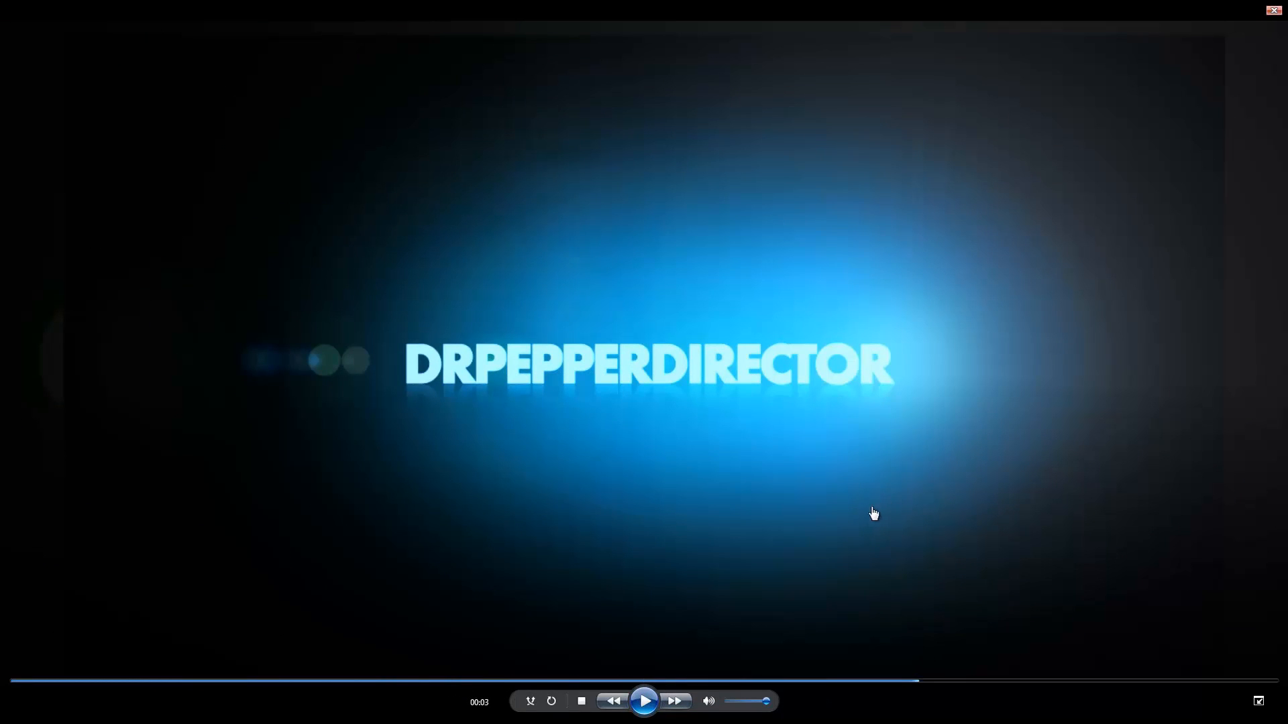
{"action": "left_click", "coordinate": [1274, 11]}
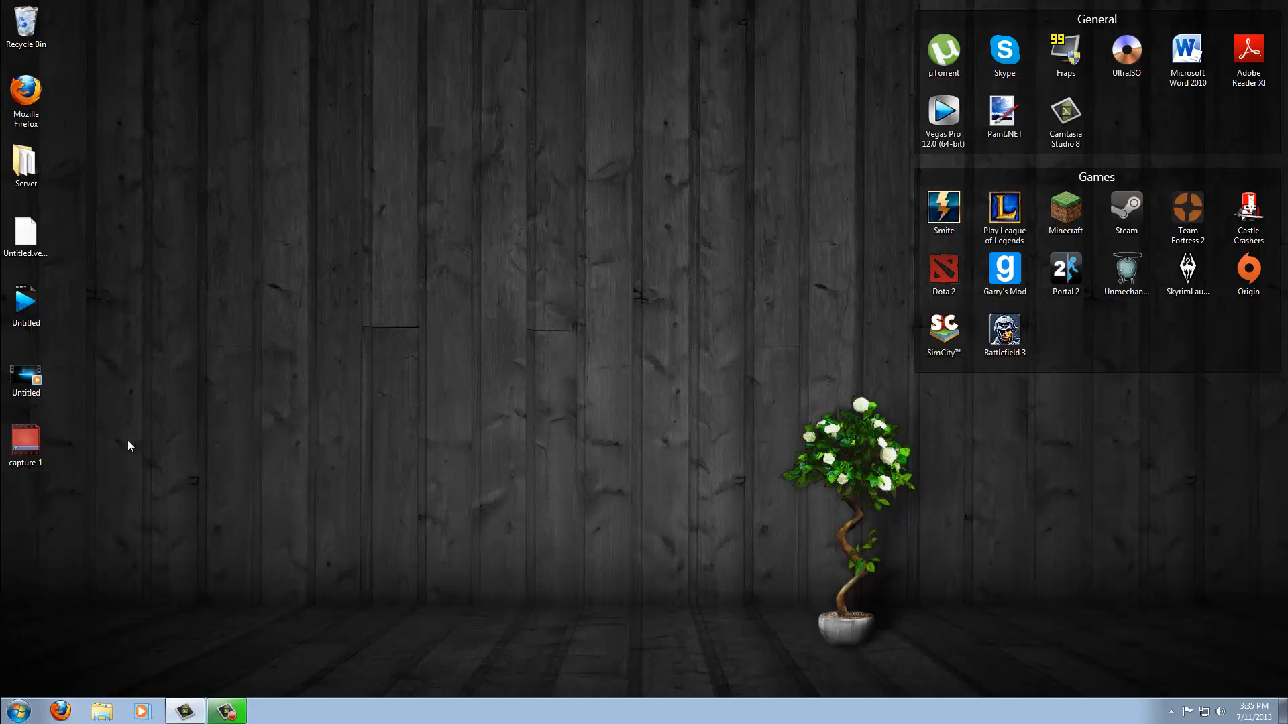
{"action": "double_click", "coordinate": [25, 377]}
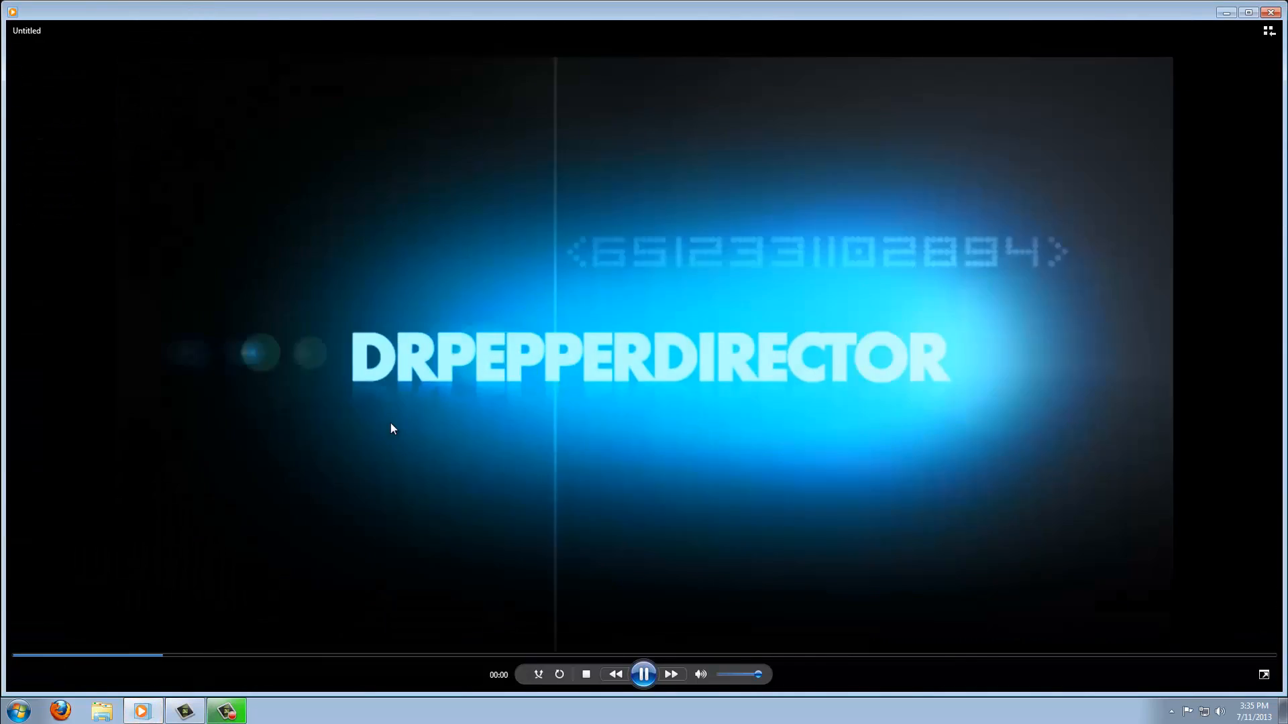
- Watch the rendered video full screen, pause playback, and close the media player
{"action": "double_click", "coordinate": [392, 428]}
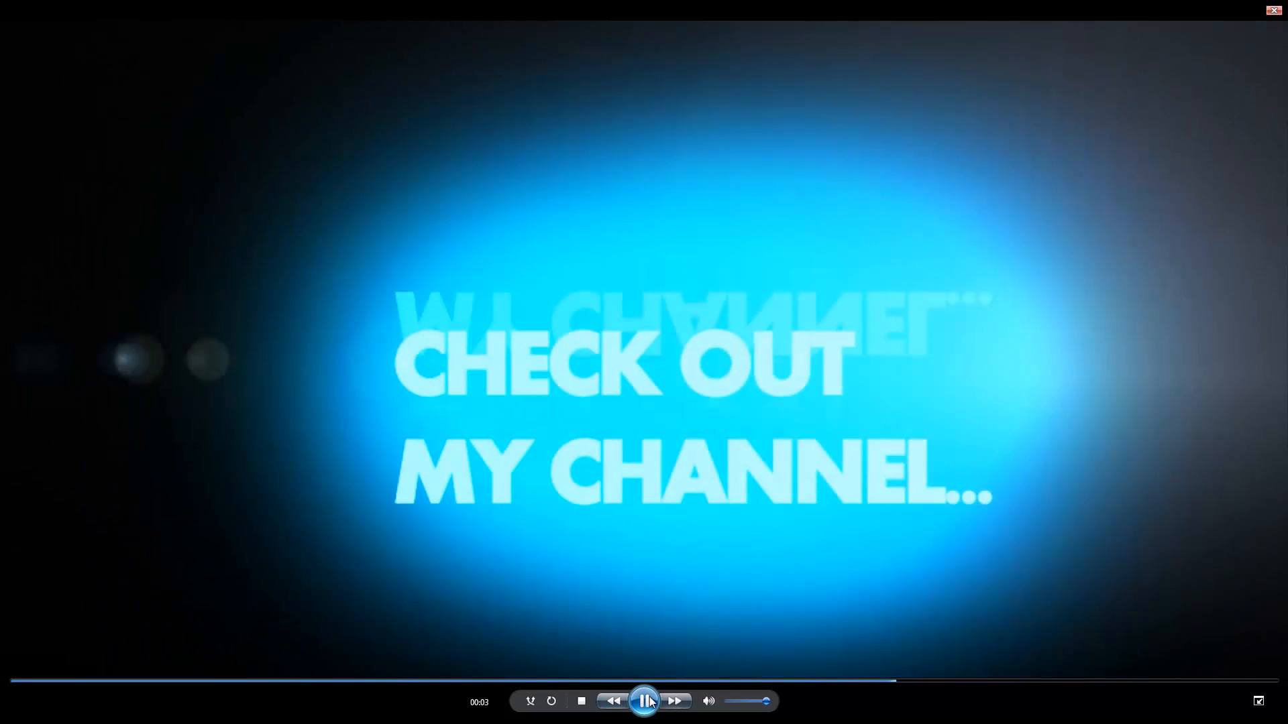
{"action": "left_click", "coordinate": [645, 700]}
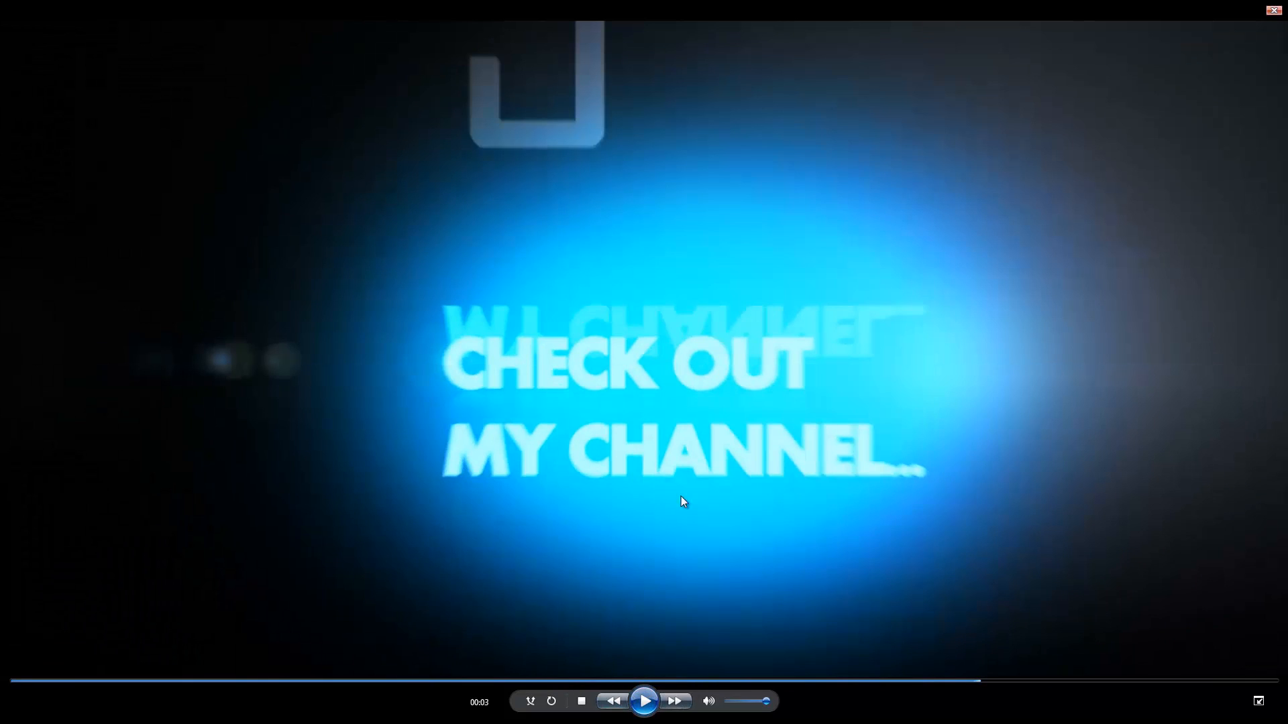
{"action": "left_click", "coordinate": [1273, 10]}
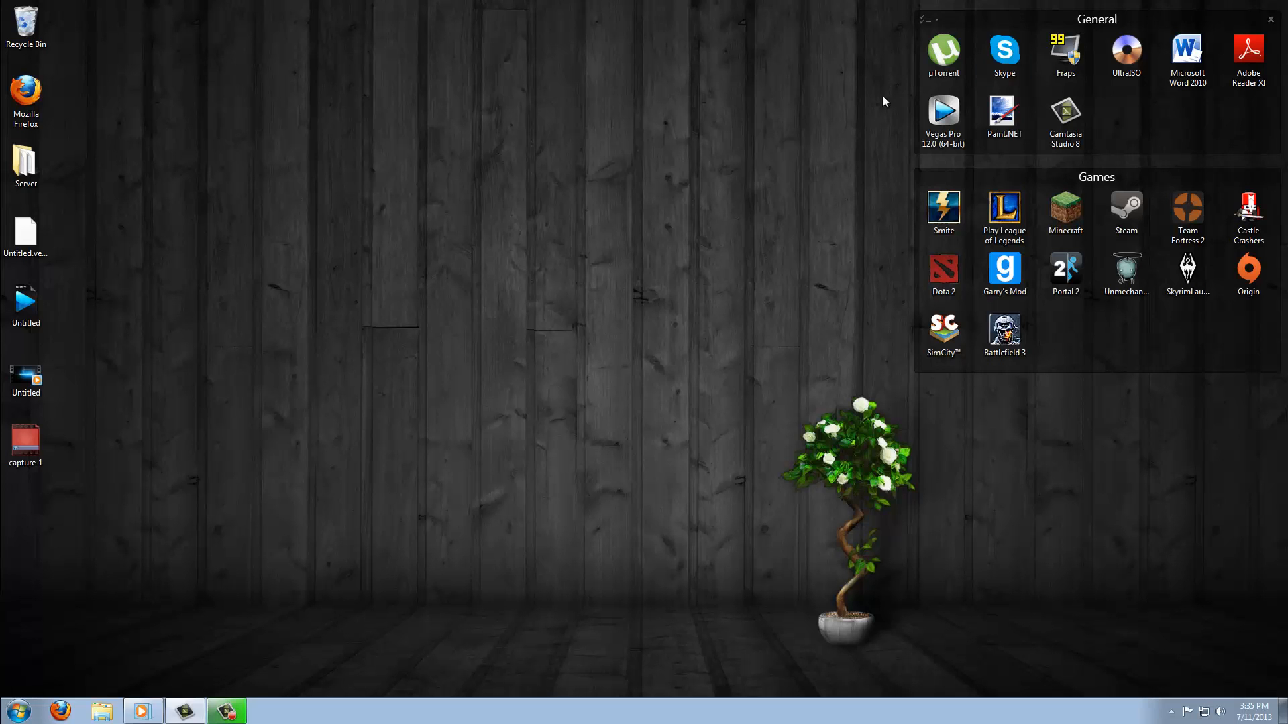
- Open the properties of the rendered Untitled MP4 on the desktop to examine its file size, then close them
{"action": "right_click", "coordinate": [38, 375]}
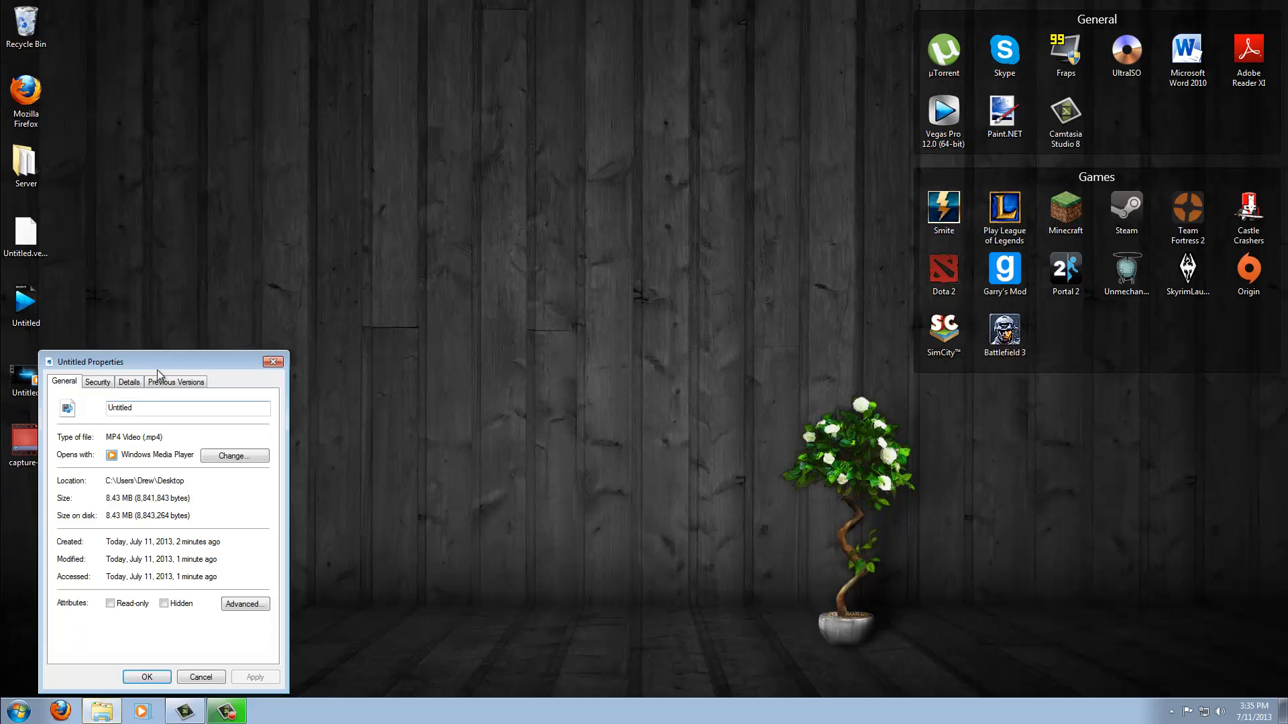
{"action": "left_click_drag", "start_coordinate": [157, 365], "coordinate": [310, 302]}
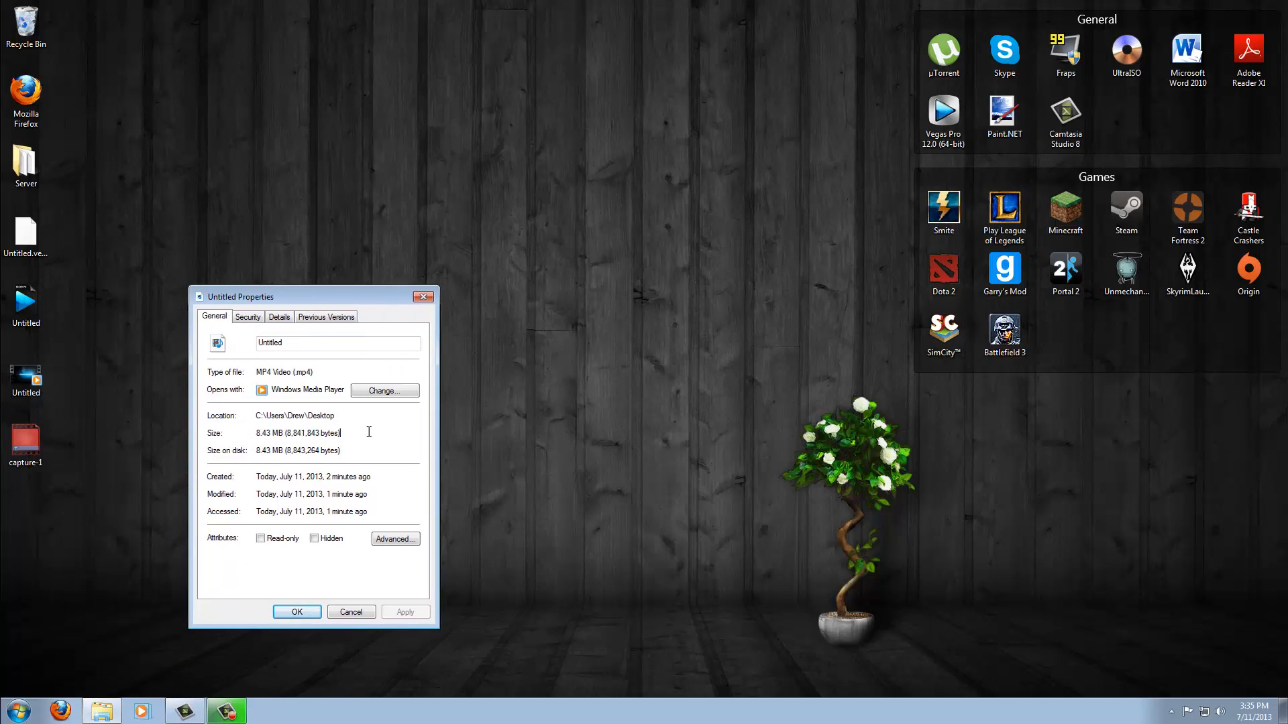
{"action": "left_click", "coordinate": [423, 297]}
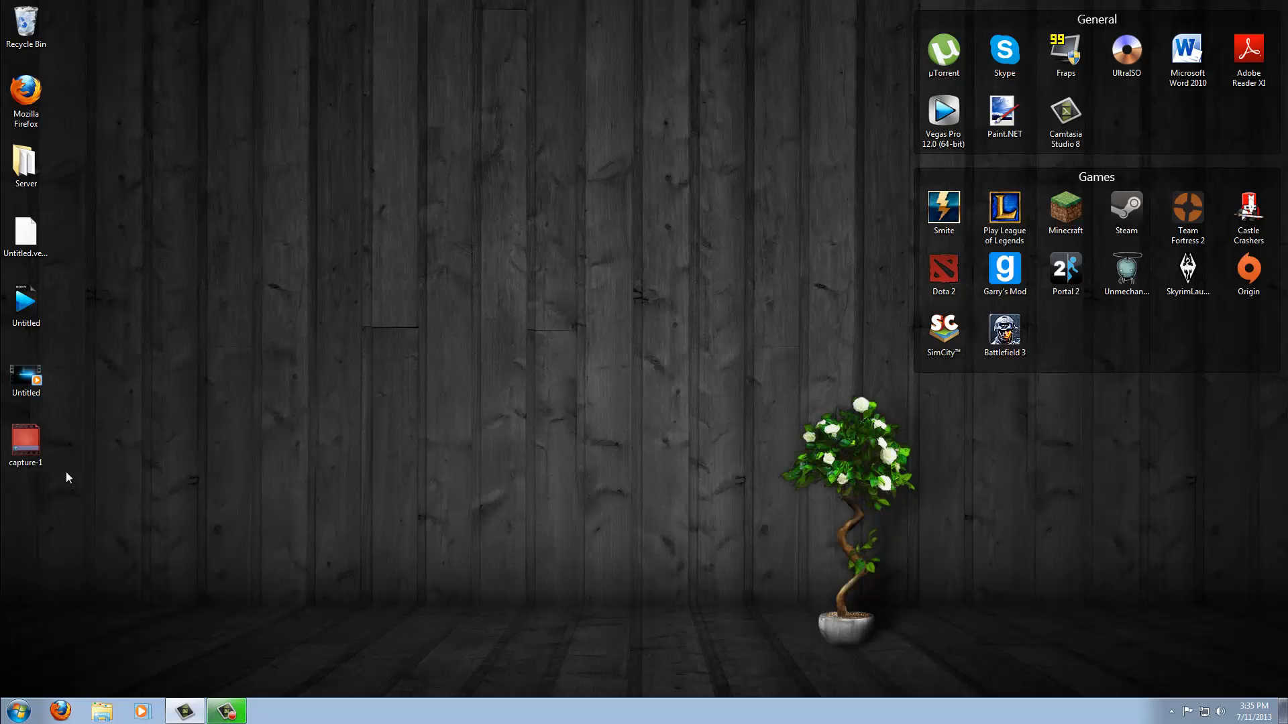
{"action": "mouse_move", "coordinate": [20, 383]}
{"action": "left_mouse_down"}
{"action": "mouse_move", "coordinate": [99, 308]}
{"action": "mouse_move", "coordinate": [34, 373]}
{"action": "mouse_move", "coordinate": [90, 143]}
{"action": "mouse_move", "coordinate": [13, 379]}
{"action": "left_mouse_up"}
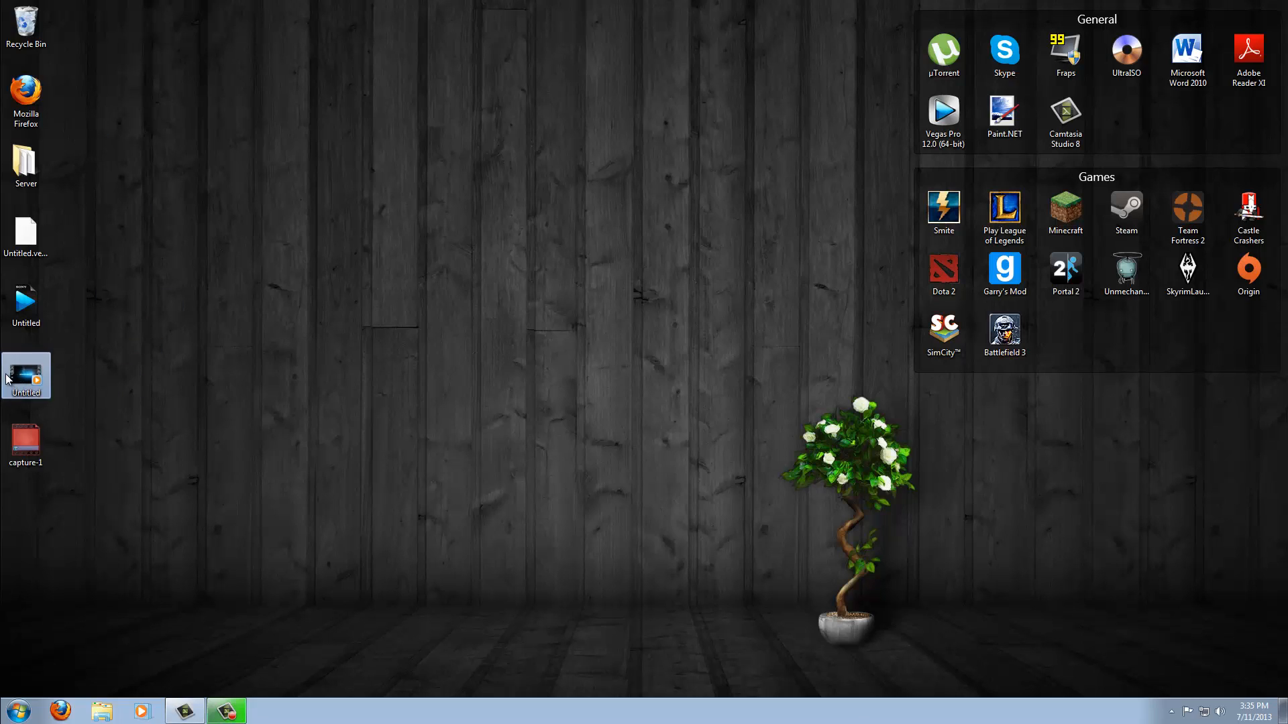
{"action": "left_click", "coordinate": [93, 361]}
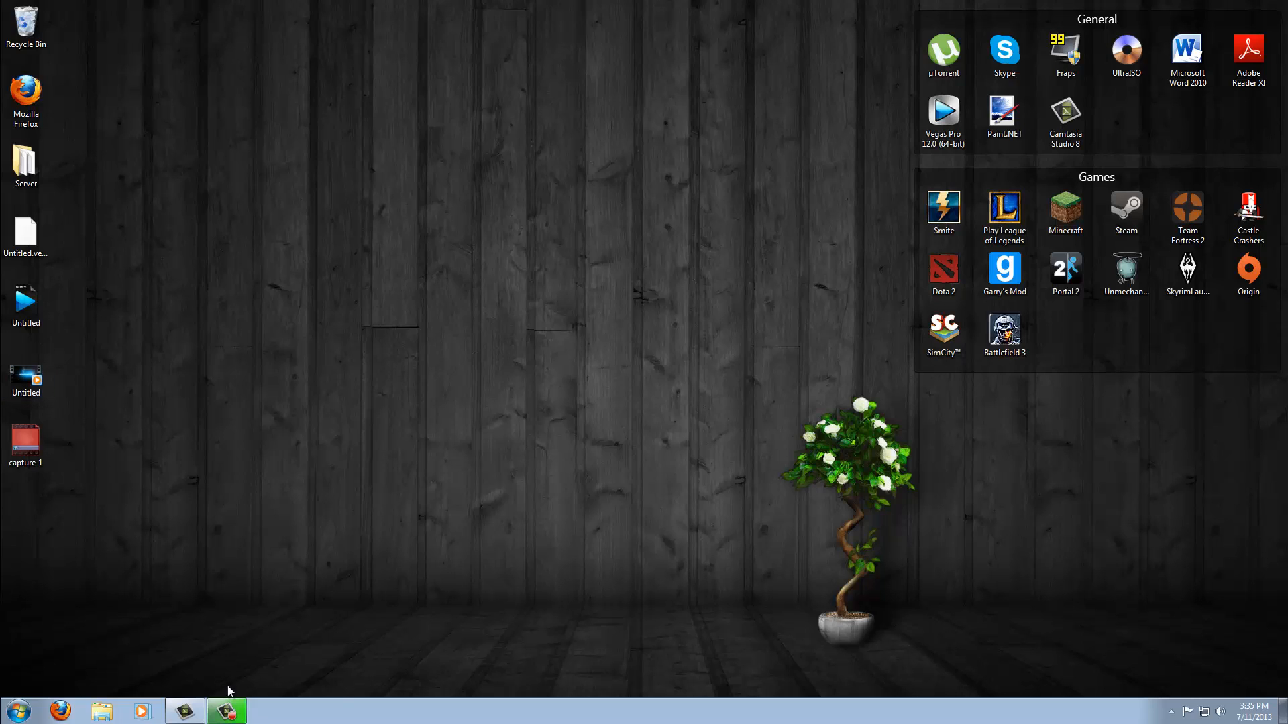
{"action": "left_click", "coordinate": [226, 711]}
{"action": "left_click", "coordinate": [227, 711]}
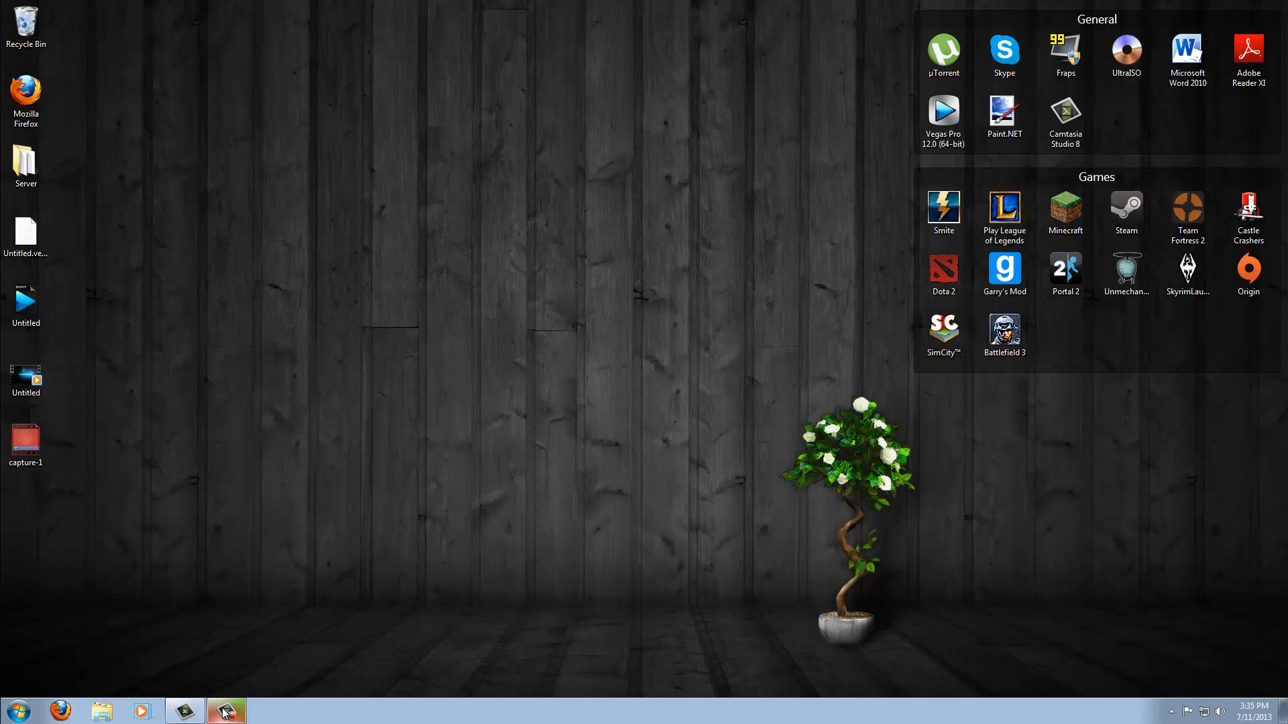